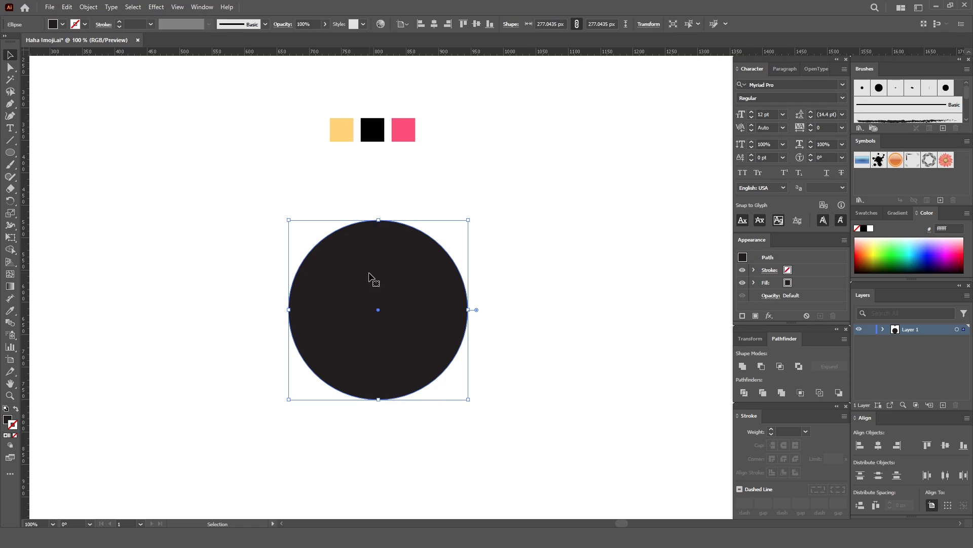
- Fill the large circle with the yellow from the sample square using the Eyedropper, then deselect it
key(i)
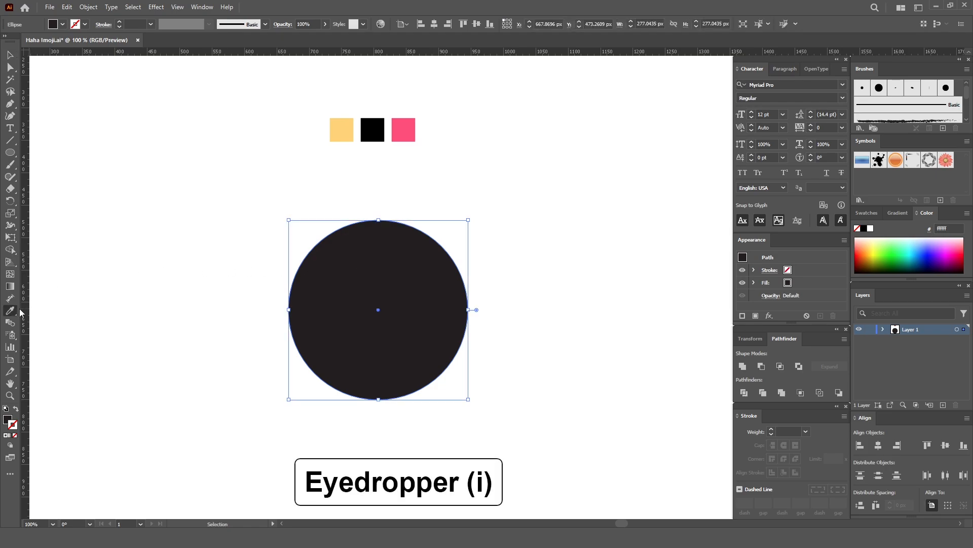
click(14, 310)
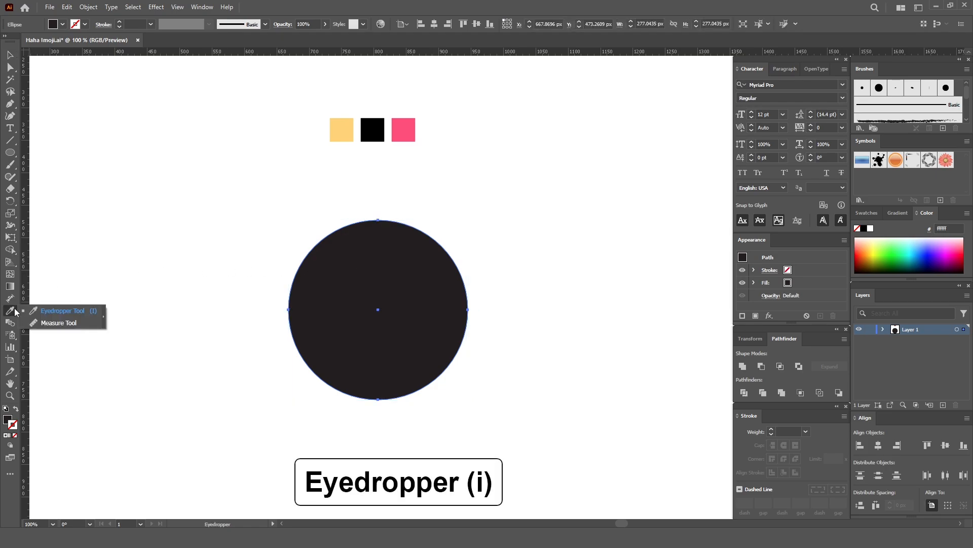
click(64, 311)
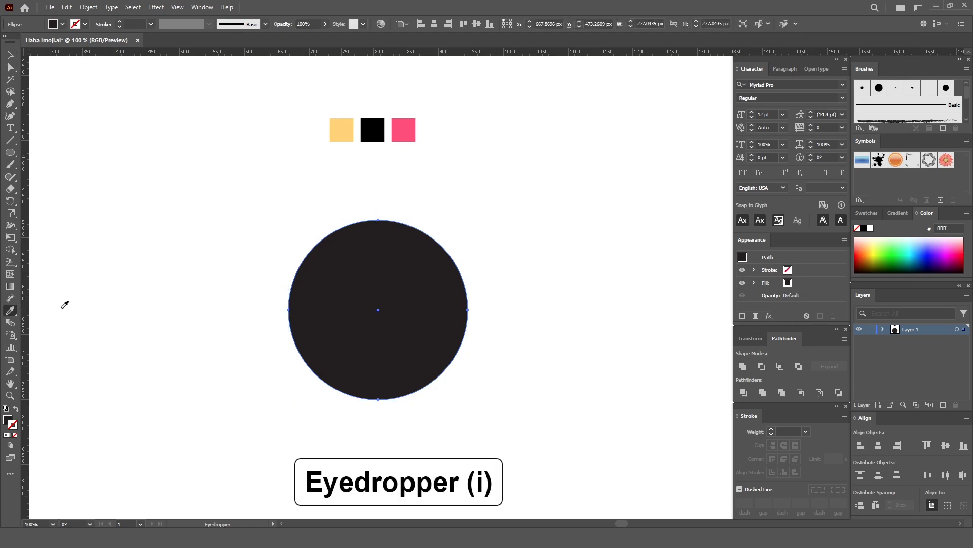
click(345, 130)
key(v)
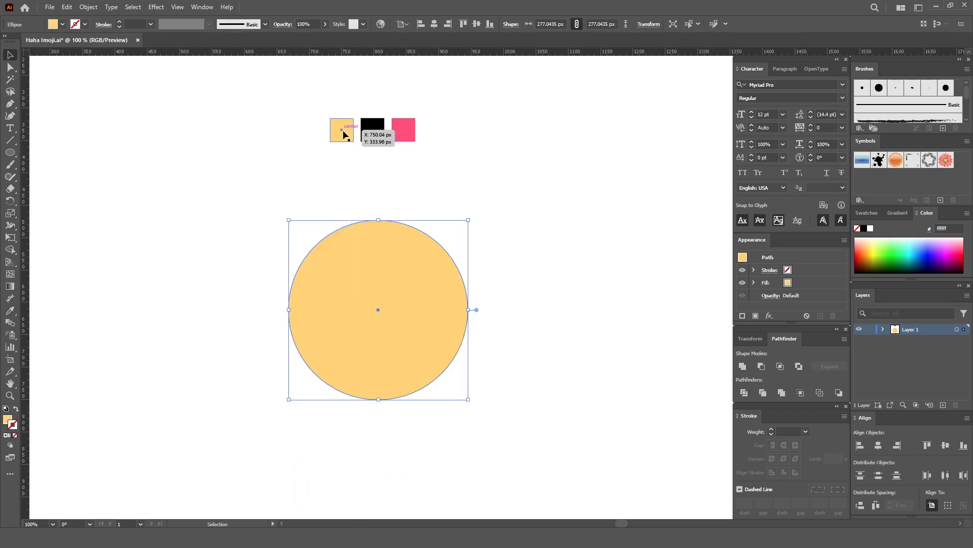
click(475, 177)
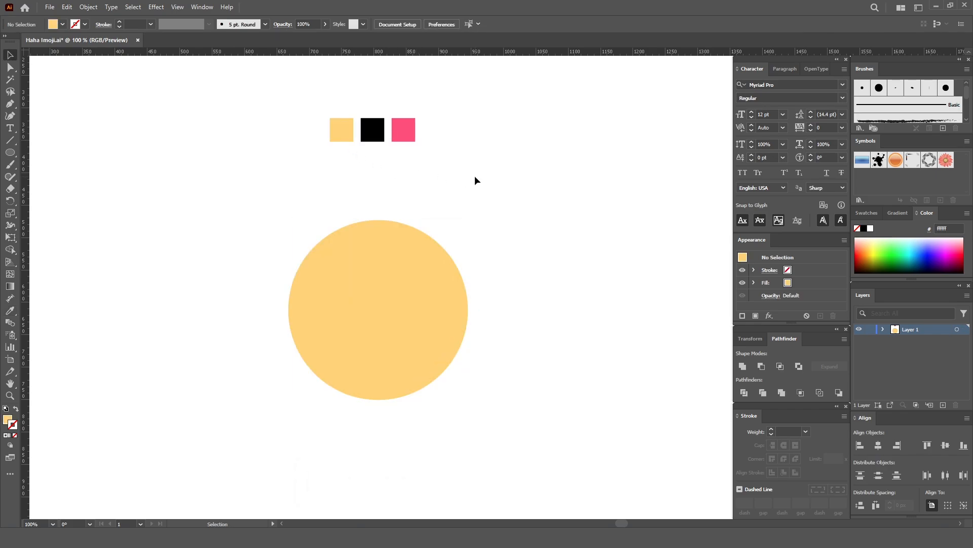
- Create a smaller concentric circle inside the yellow circle using Offset Path with a -40 px offset and Miter joins
click(401, 288)
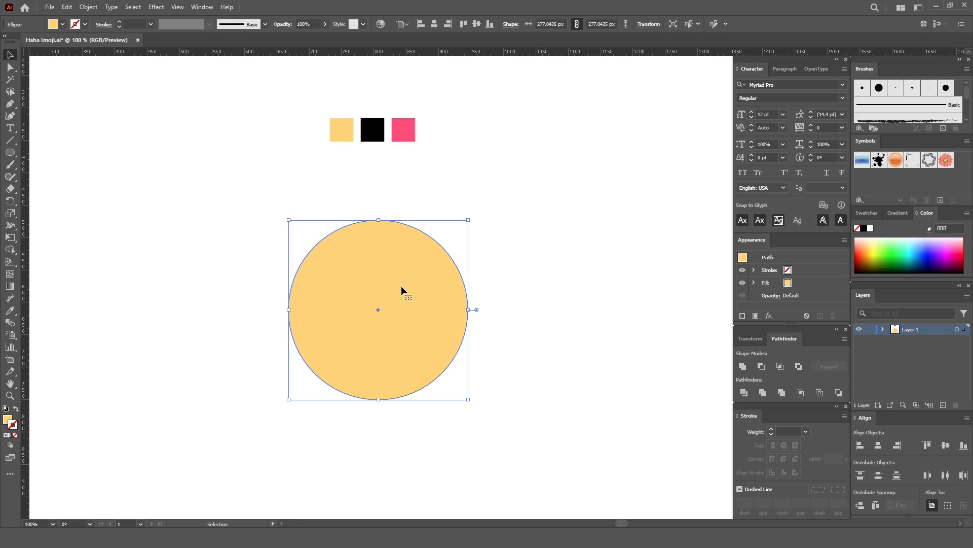
click(88, 7)
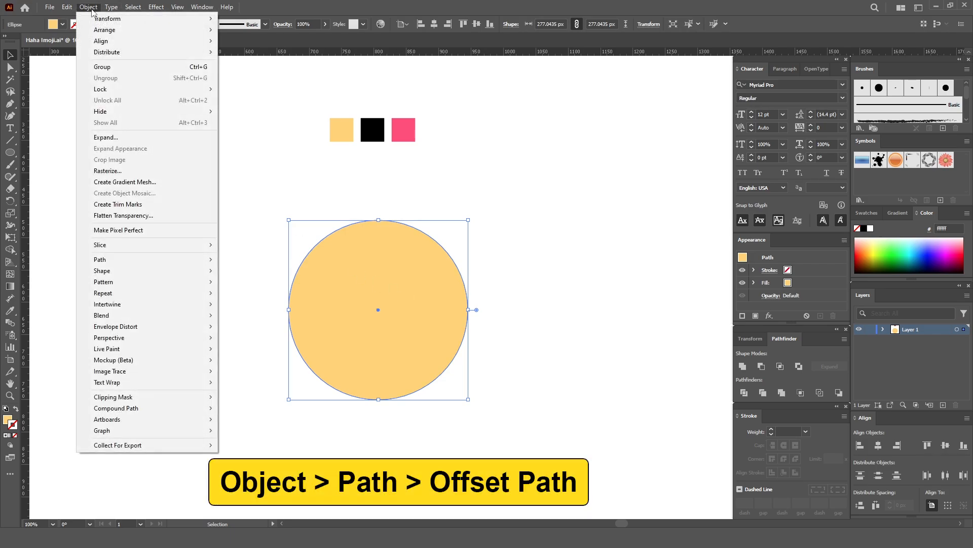
mouse_move(125, 262)
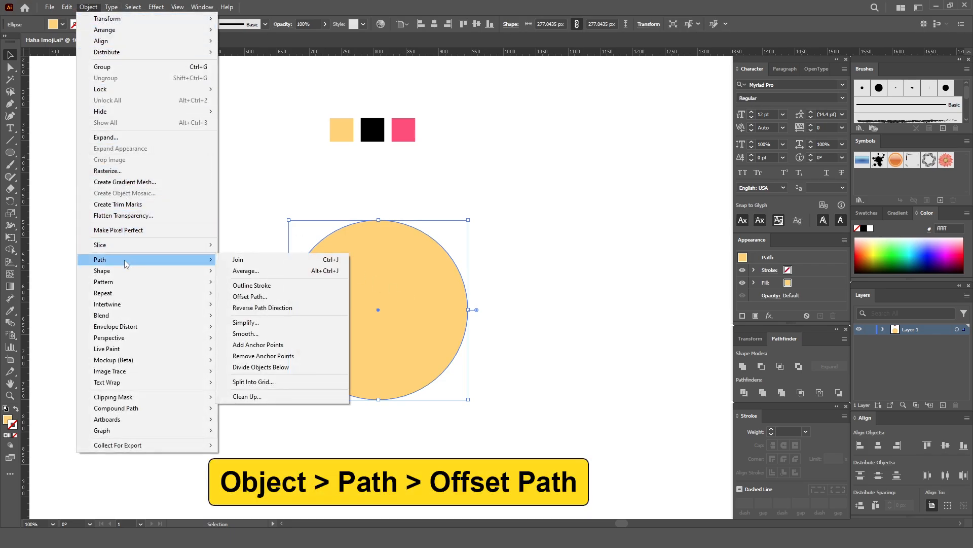
click(269, 296)
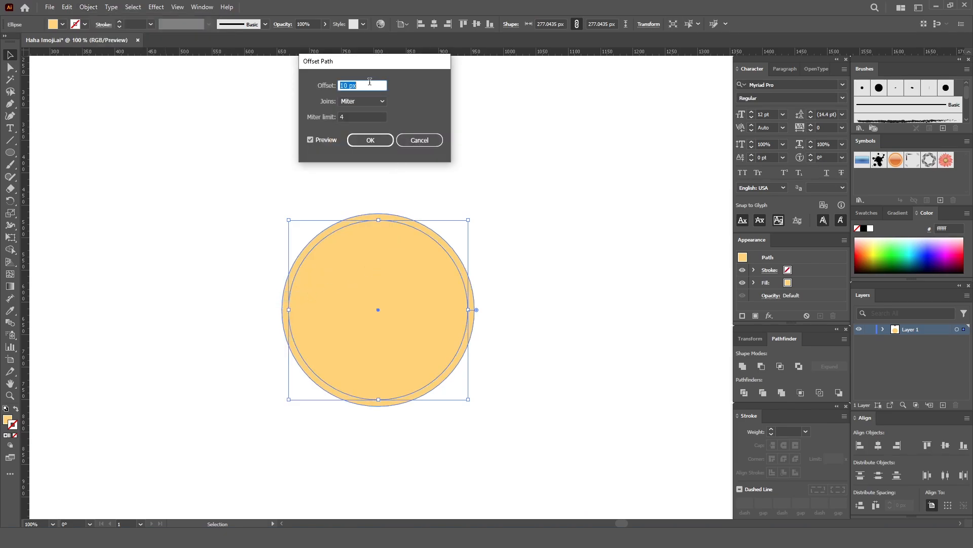
drag(369, 84, 331, 85)
text(-12)
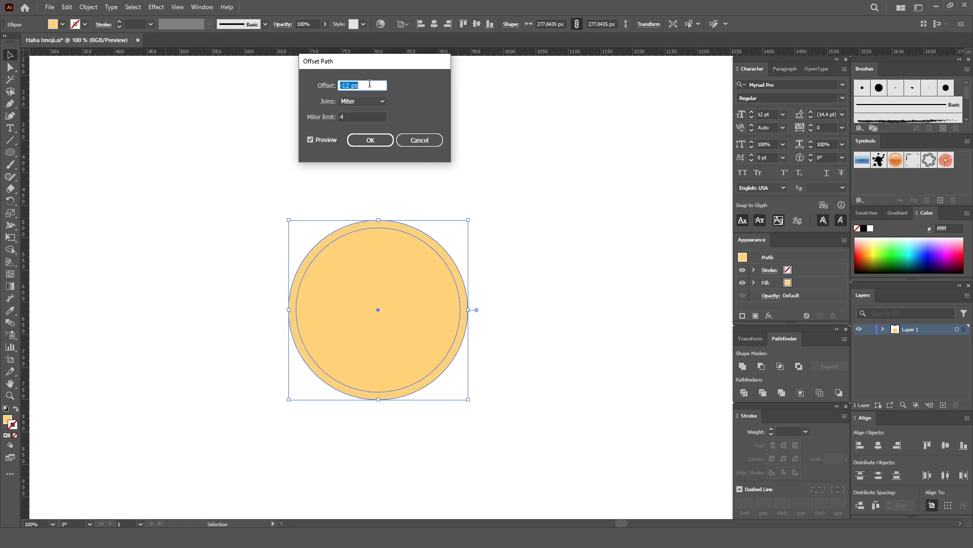
key(Down)
key(Down)
key(Down)
key(Down)
key(Down)
key(Down)
key(Down)
key(Down)
key(Down)
key(Down)
key(Down)
key(Down)
key(Down)
key(Down)
key(Down)
key(Down)
key(Down)
key(Down)
key(Down)
key(Down)
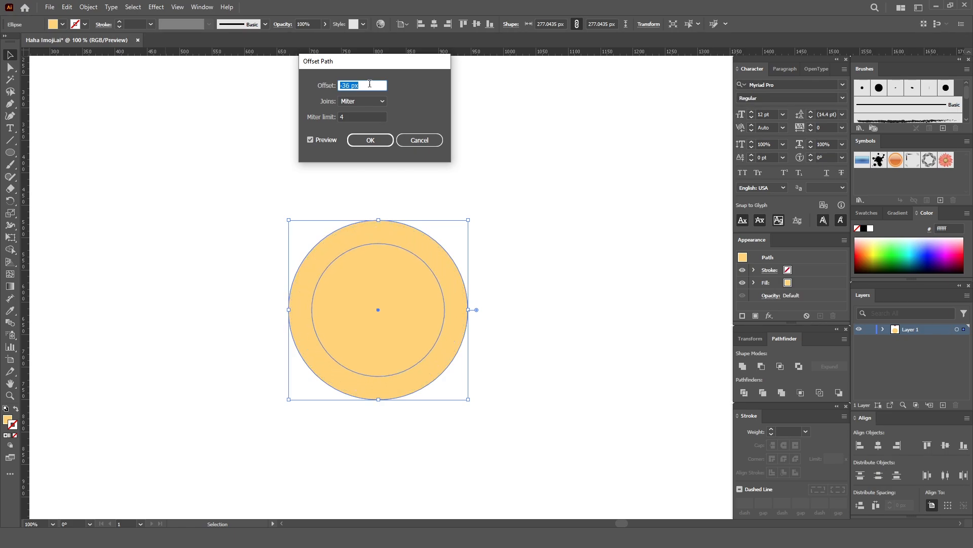
key(Down)
key(Down)
key(Down)
key(Down)
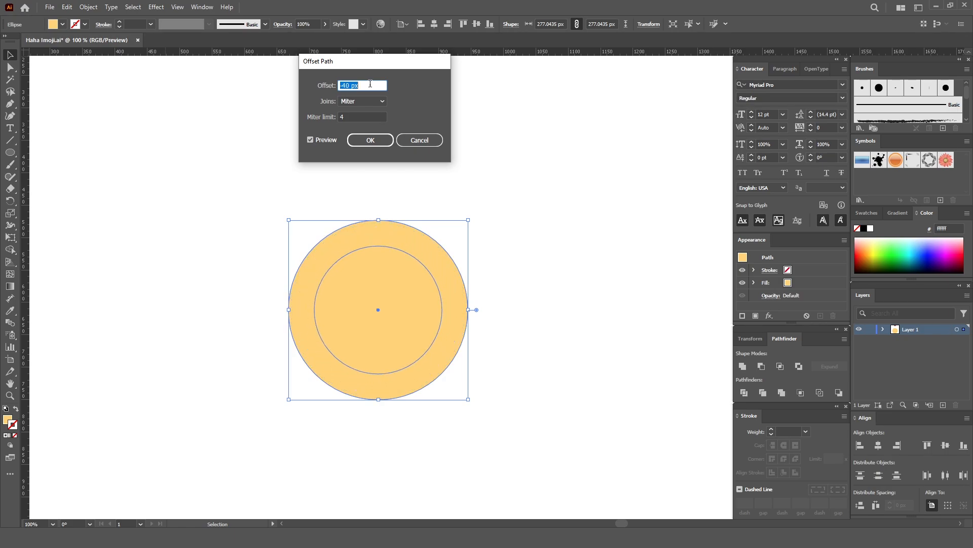
click(313, 139)
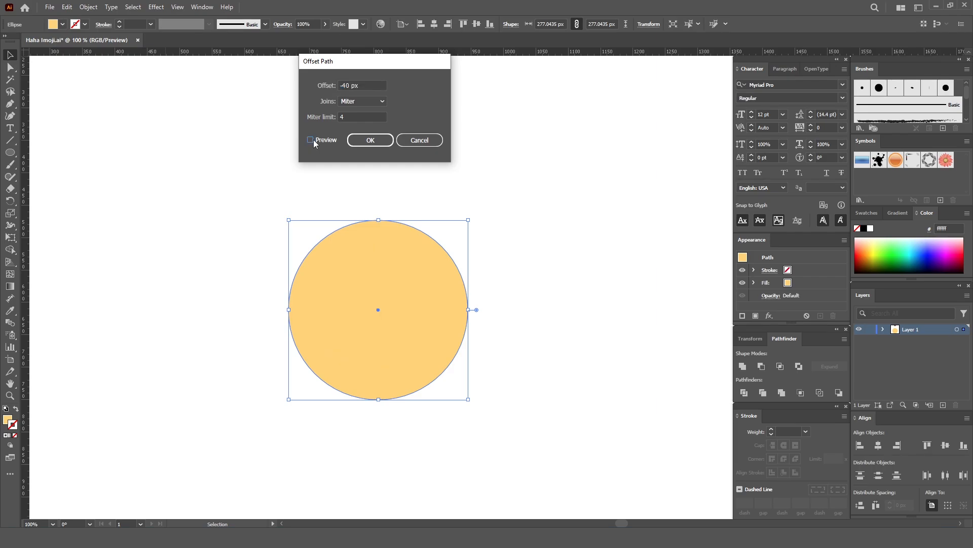
click(313, 139)
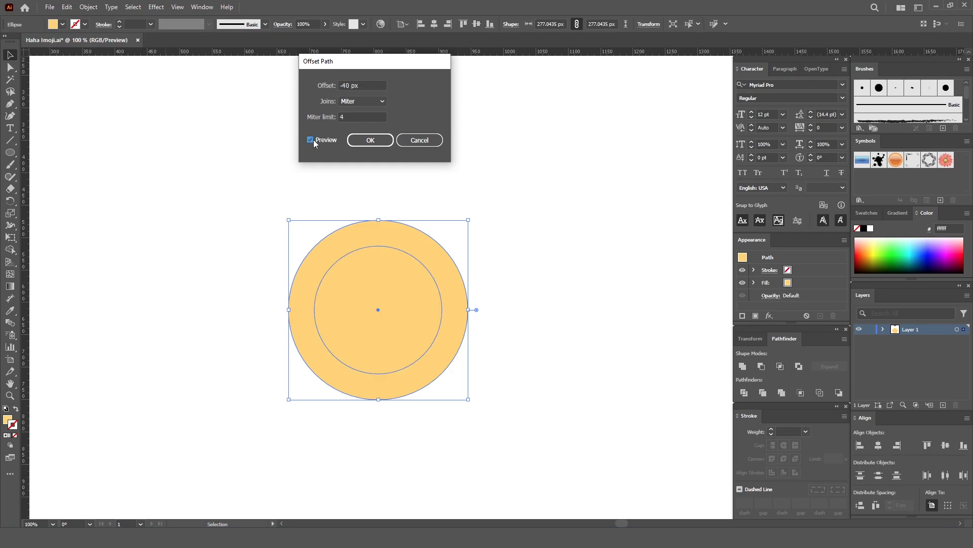
click(370, 141)
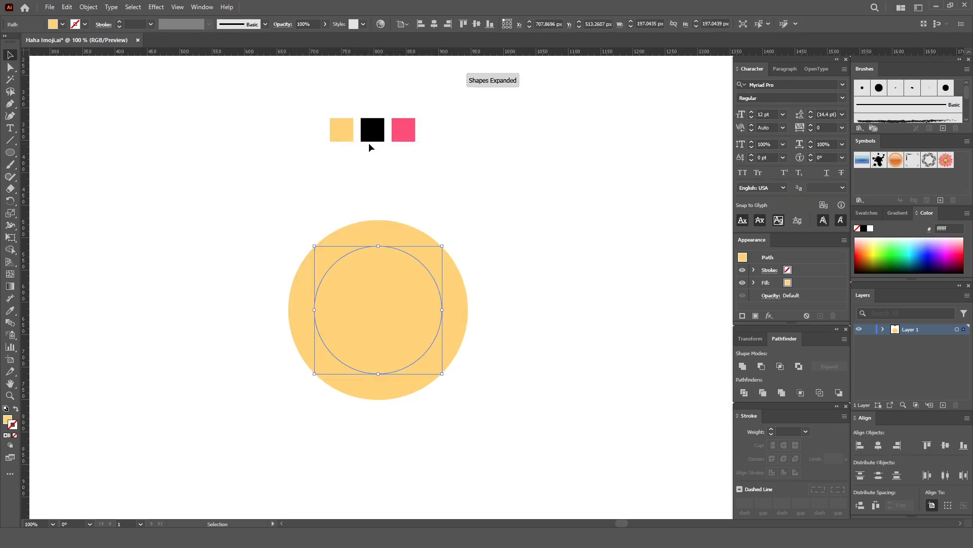
- Fill the inner offset circle with the black from the sample square and deselect it
click(15, 313)
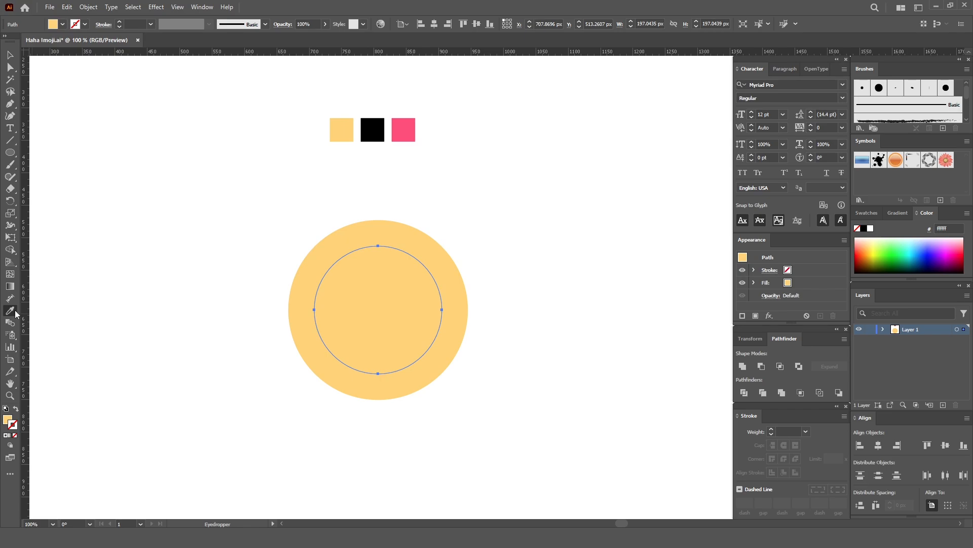
click(373, 129)
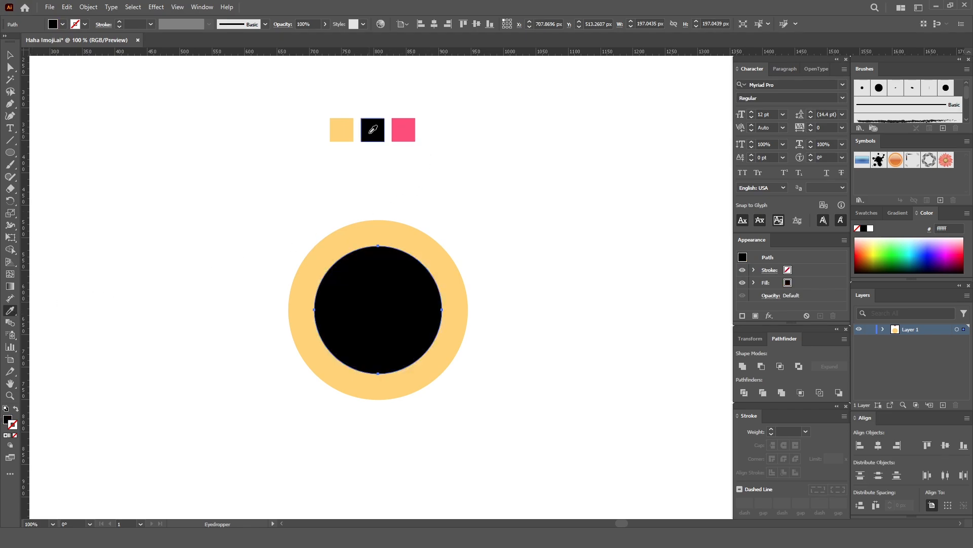
key(v)
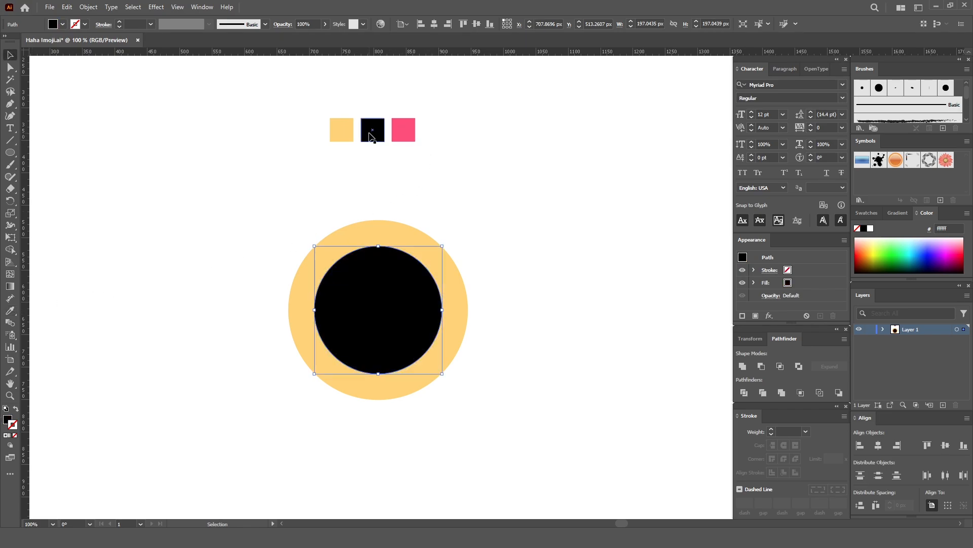
click(475, 187)
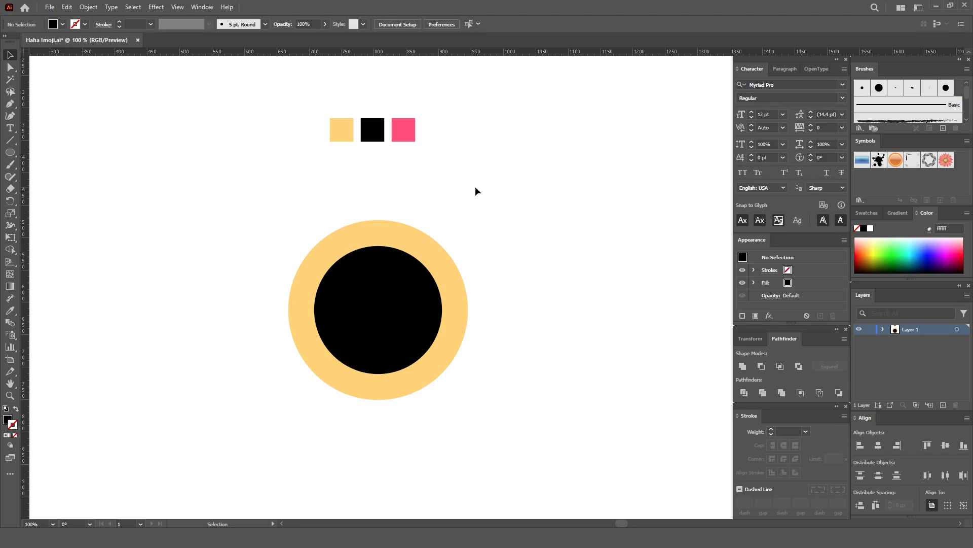
- Copy the black inner circle and paste the duplicate directly in front of it
click(383, 313)
click(67, 8)
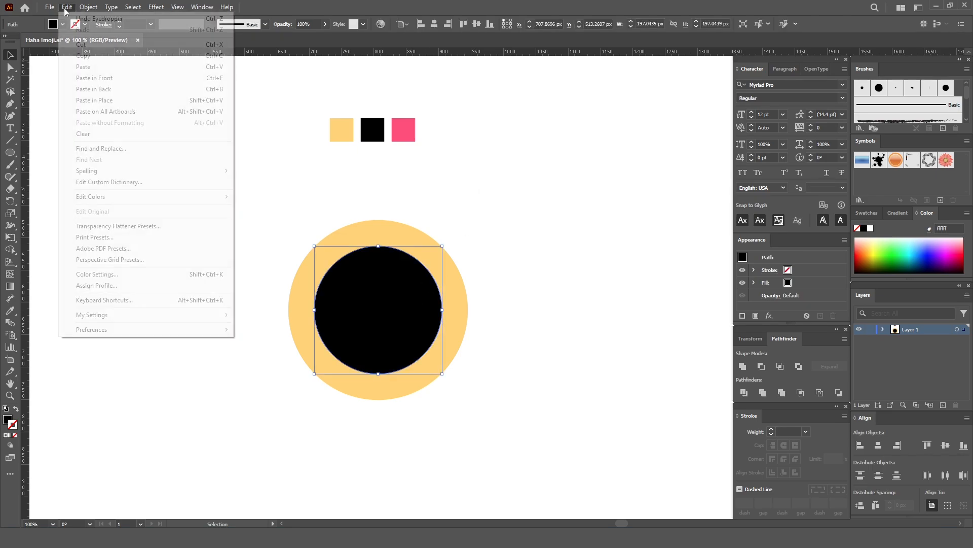
click(83, 56)
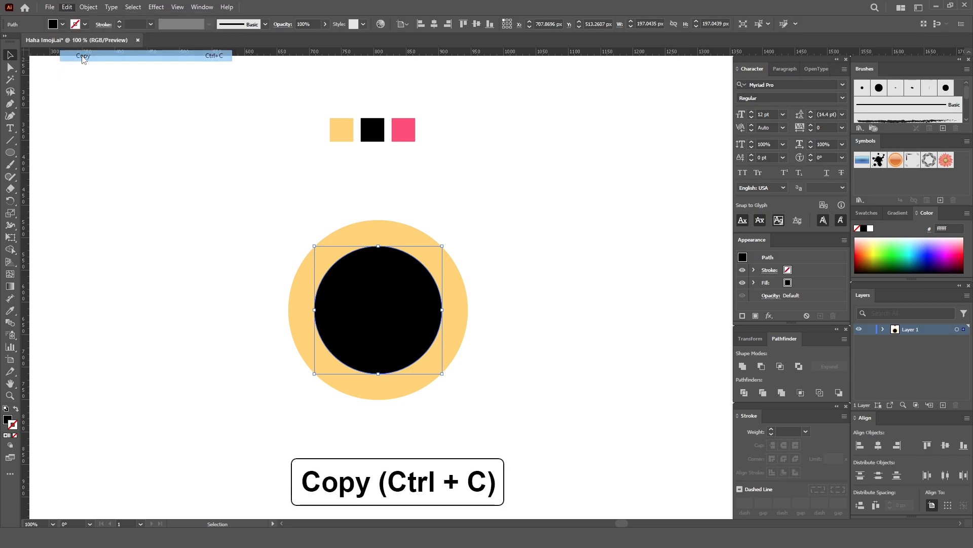
click(70, 8)
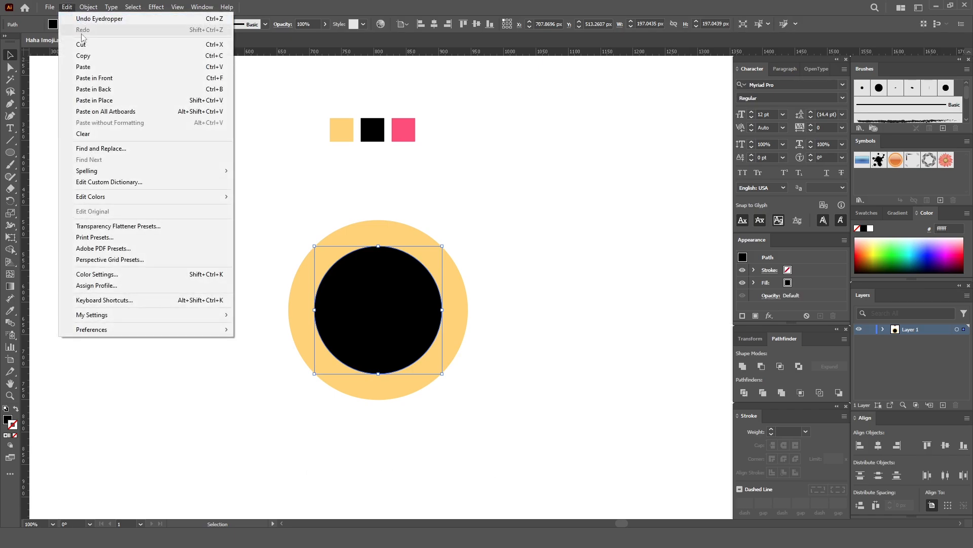
click(89, 78)
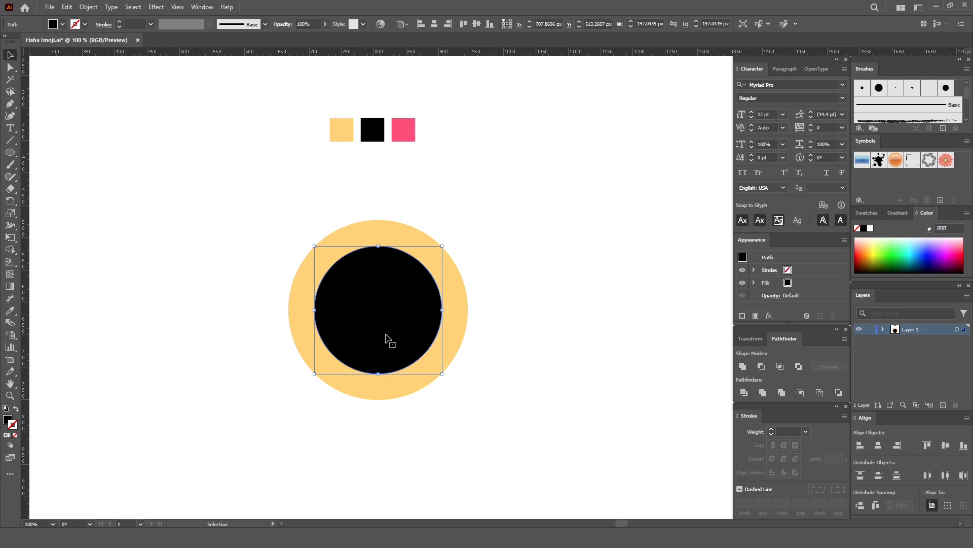
- In outline view, move the duplicate circle straight down about 123 px so it overlaps the original's lower part, and return to preview
key(ctrl+y)
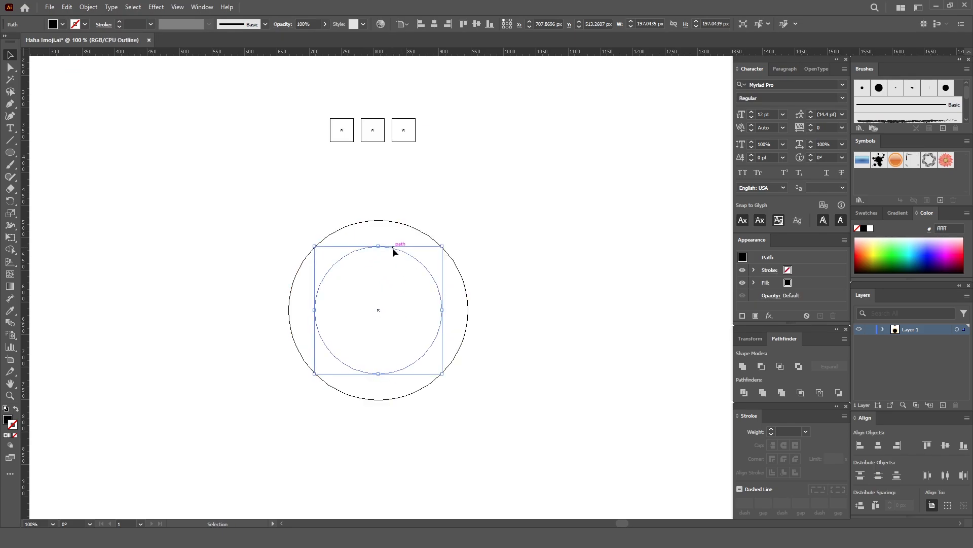
drag(393, 248, 397, 330)
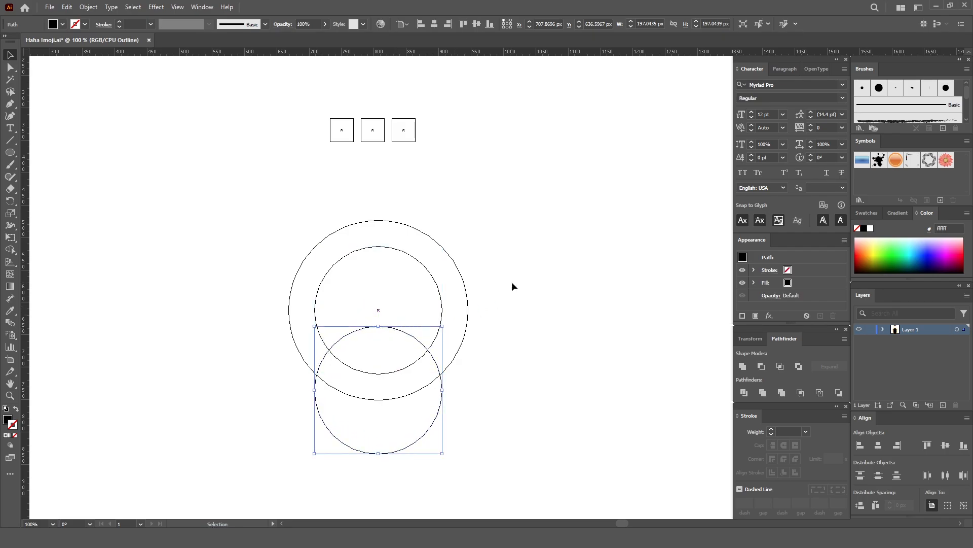
key(a)
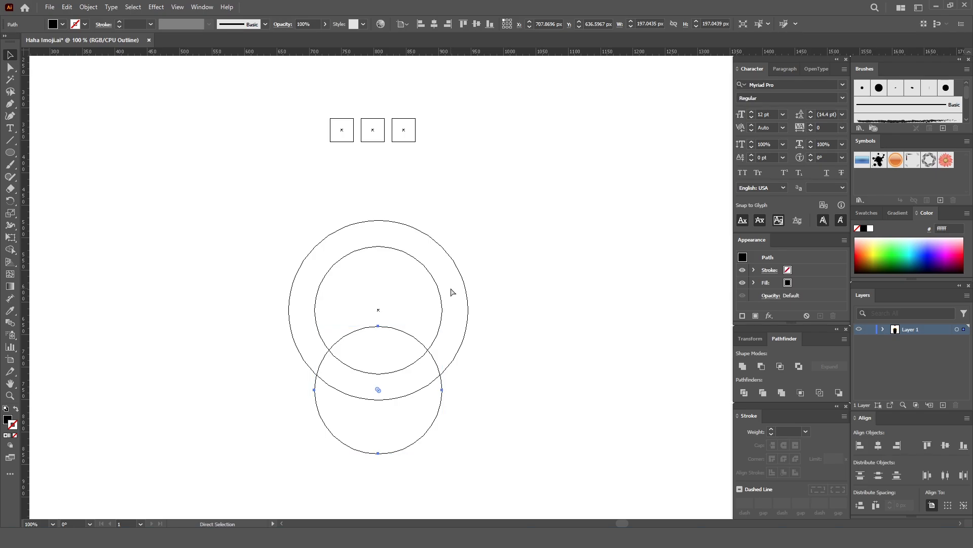
key(ctrl+y)
key(v)
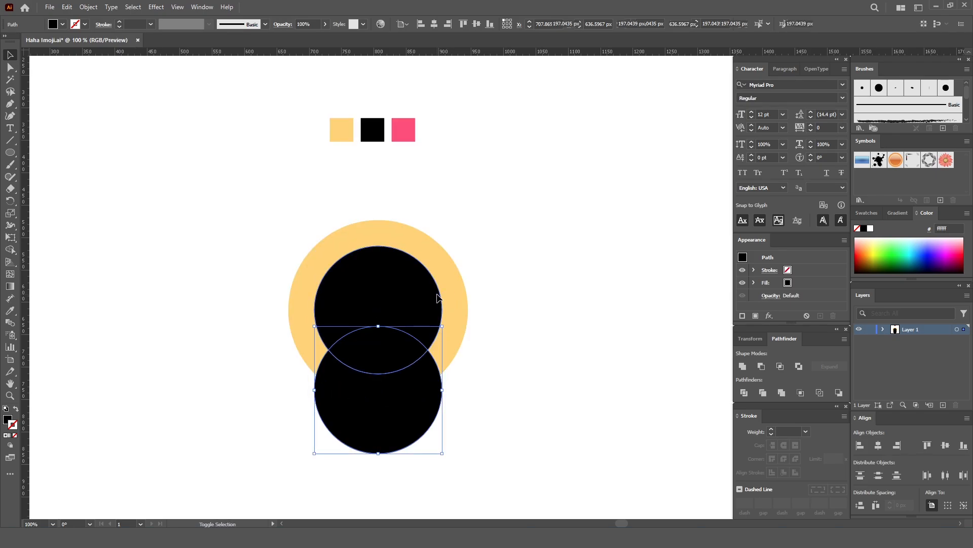
- Divide the two overlapping black circles with Pathfinder and ungroup the resulting pieces
shift+click(437, 298)
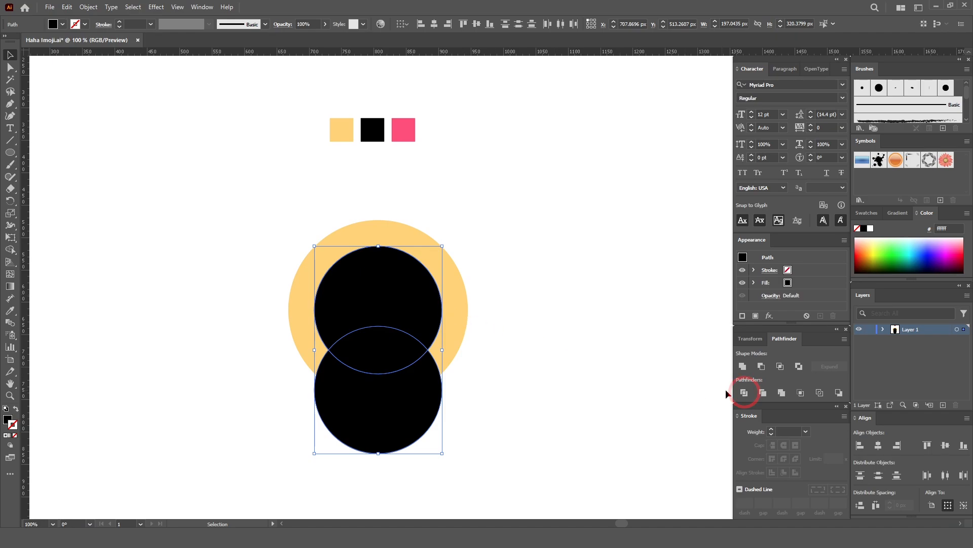
click(744, 394)
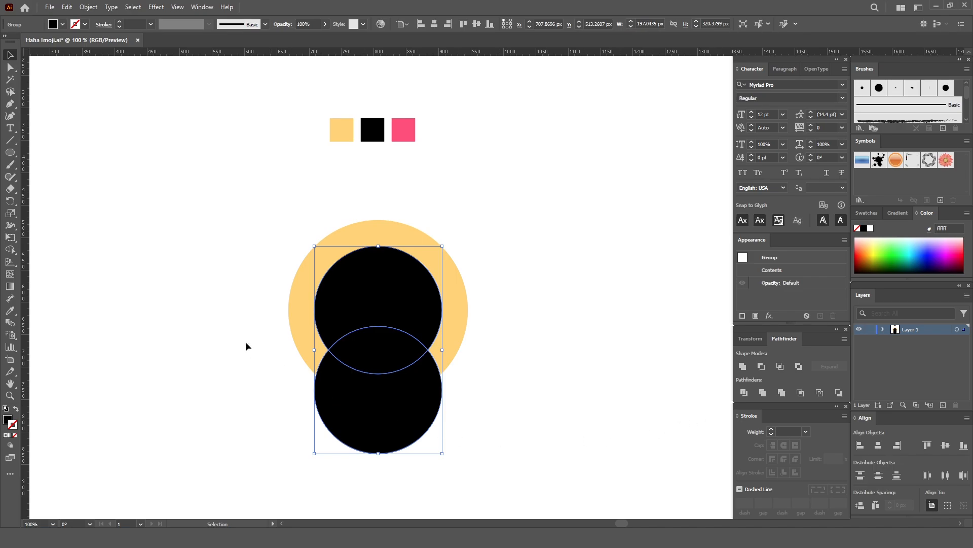
drag(408, 339, 582, 350)
key(ctrl+z)
click(89, 7)
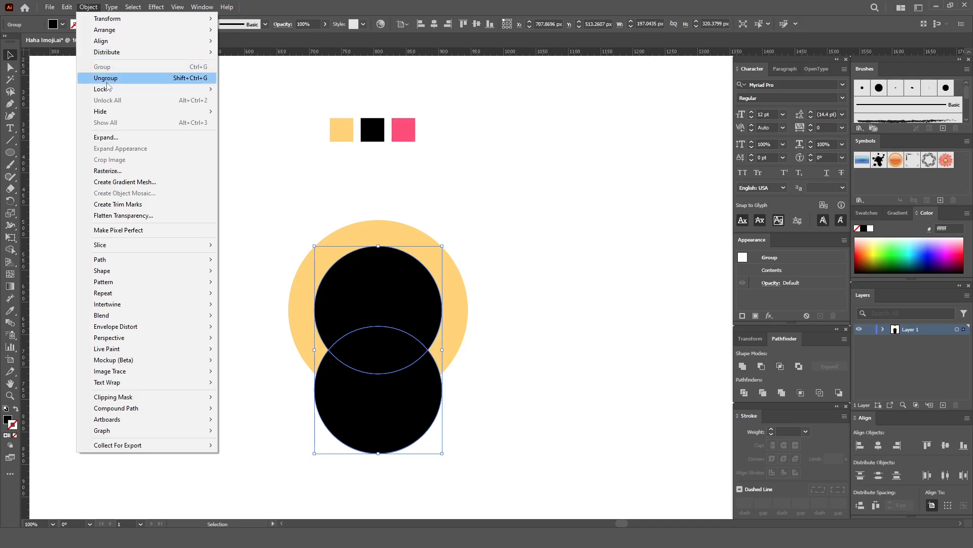
click(106, 78)
click(91, 7)
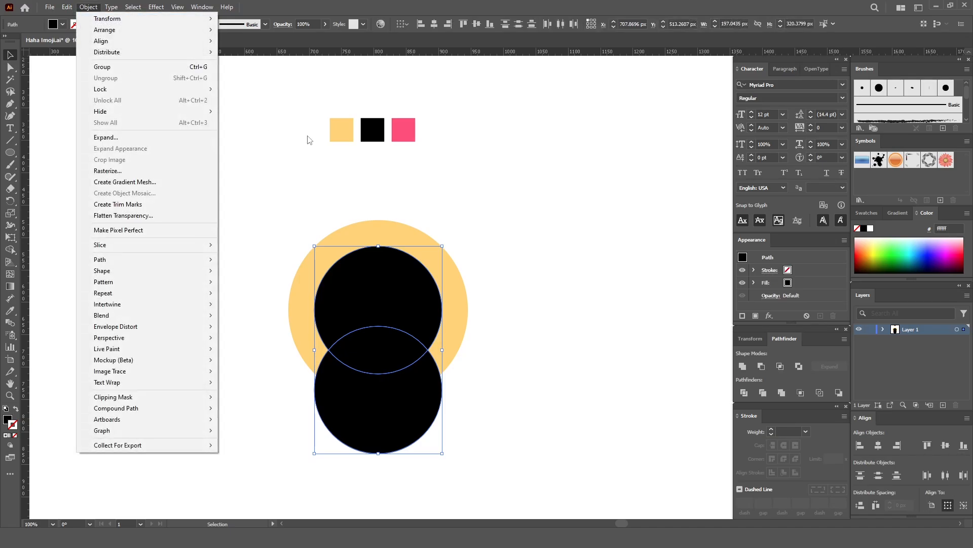
click(559, 169)
- Delete the lower black crescent piece that extends below the yellow circle
click(560, 170)
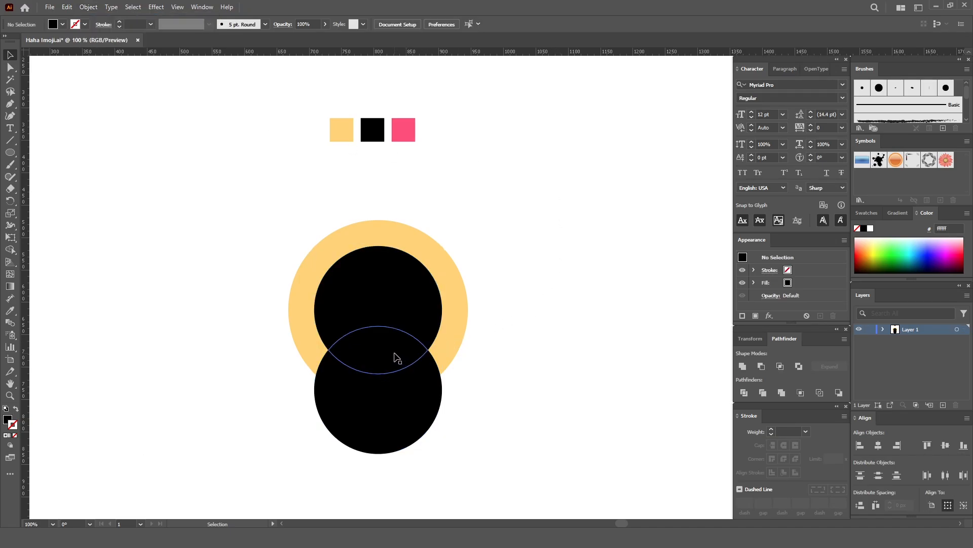
drag(405, 397, 413, 427)
key(Delete)
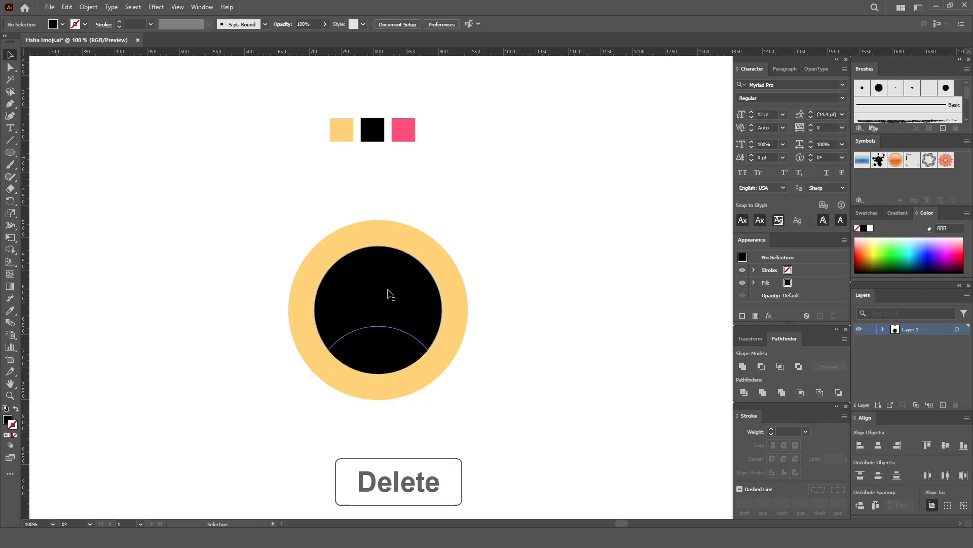
- Move the upper black piece up about 62 px to check the divided shapes, and undo the move
click(389, 294)
drag(387, 292, 387, 252)
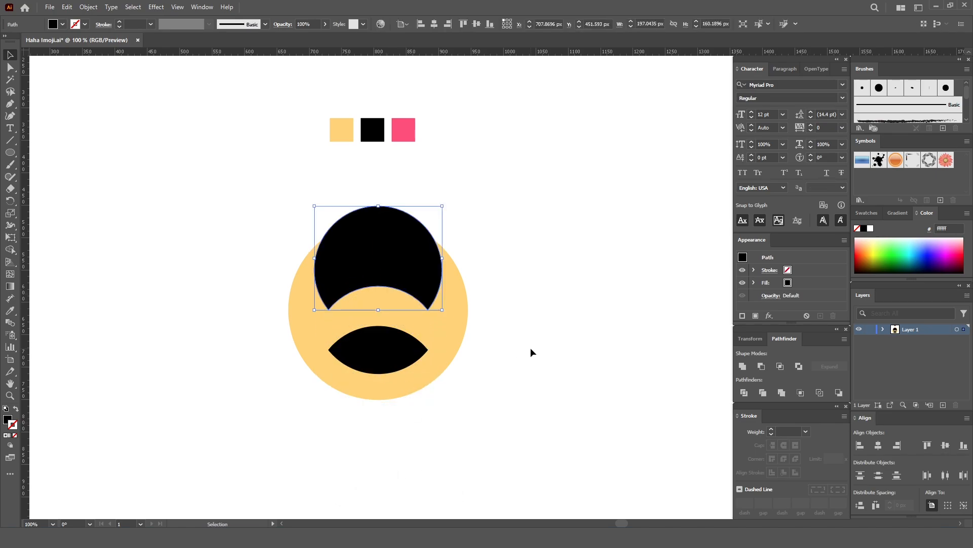
key(ctrl+z)
click(561, 315)
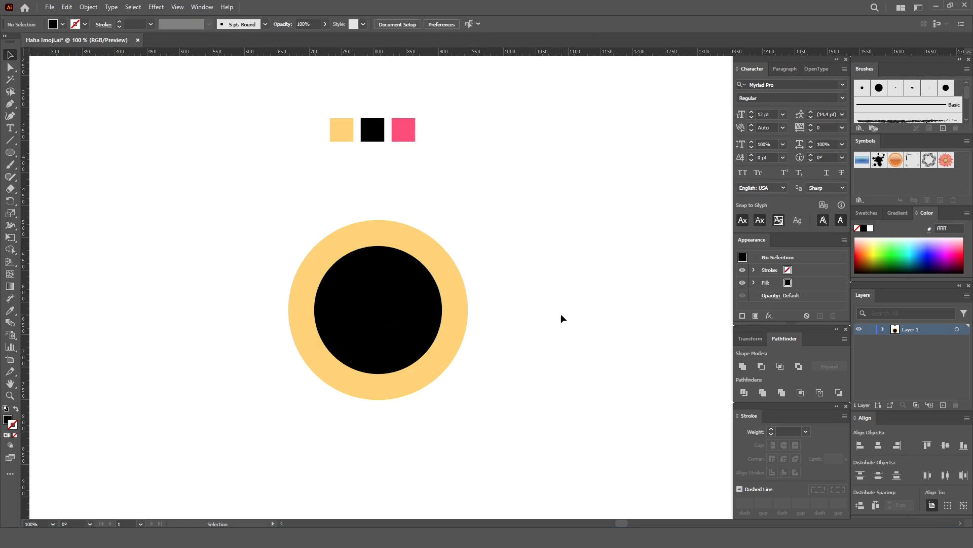
- In outline view, place a horizontal ruler guide through the center of the face circle, and return to preview
key(a)
key(ctrl+y)
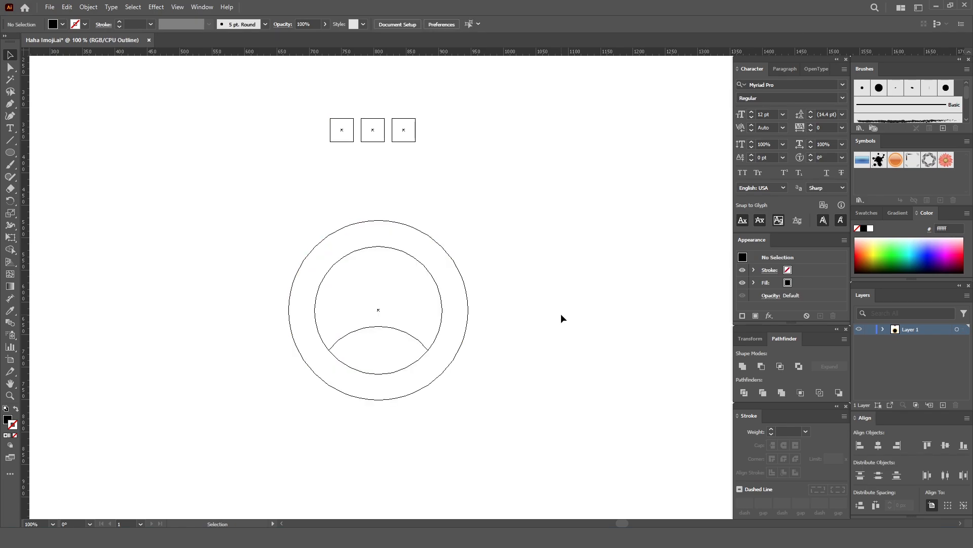
drag(408, 53, 379, 310)
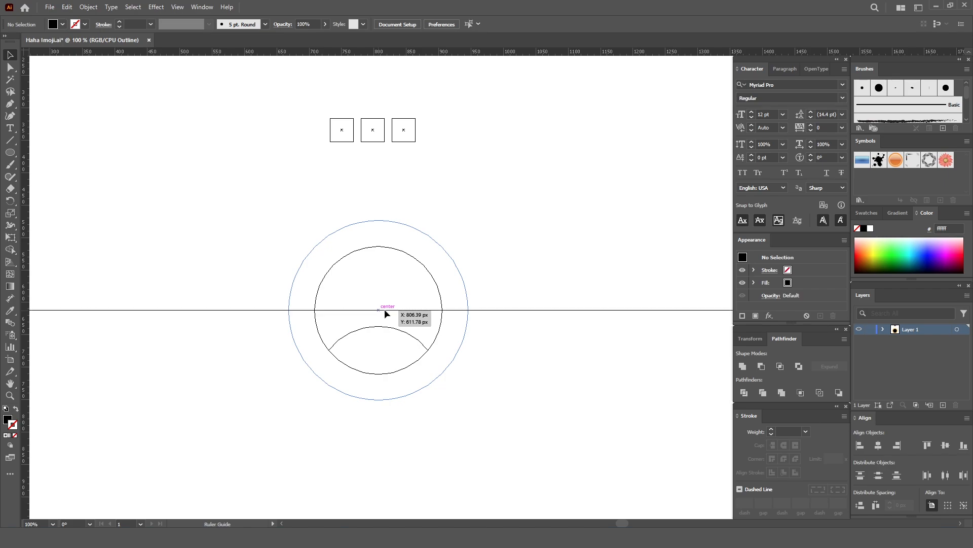
key(ctrl+y)
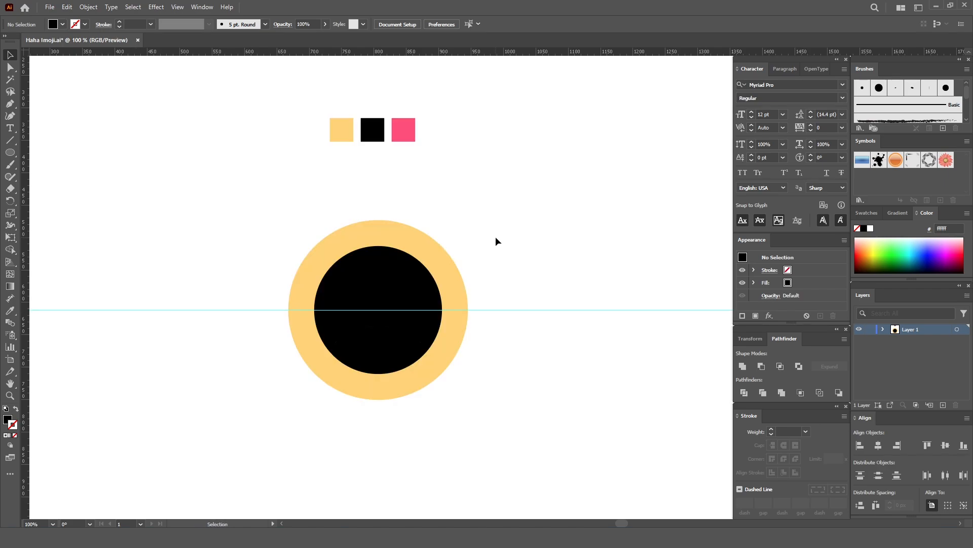
- Draw a rectangle about 329 × 144 px covering the upper half of the face, with its lower edge on the guide, and check it in outline view
click(14, 153)
click(16, 156)
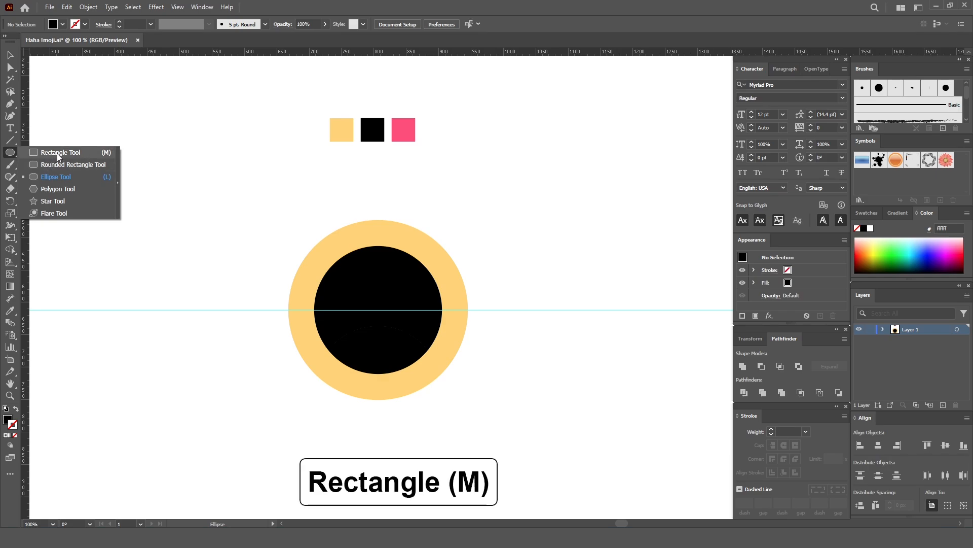
click(60, 153)
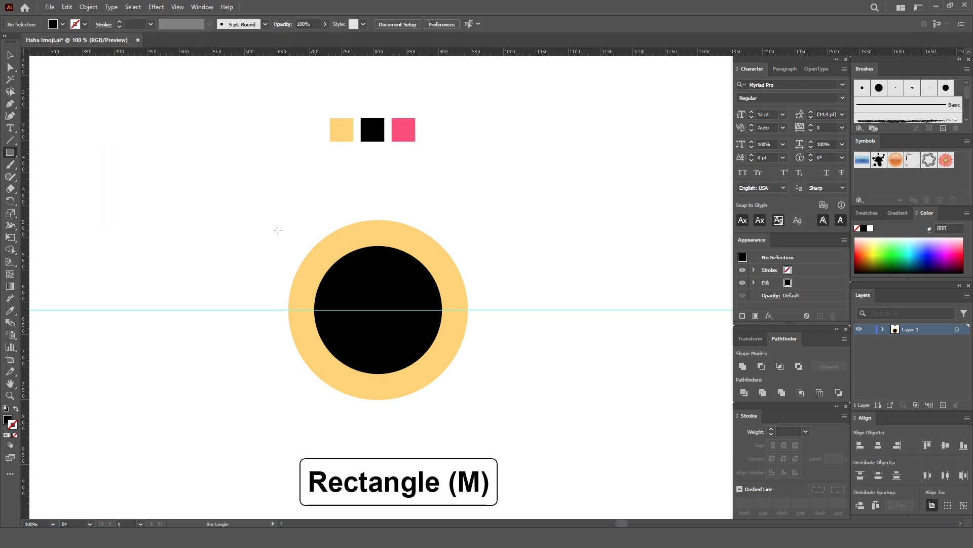
drag(260, 216, 473, 309)
key(v)
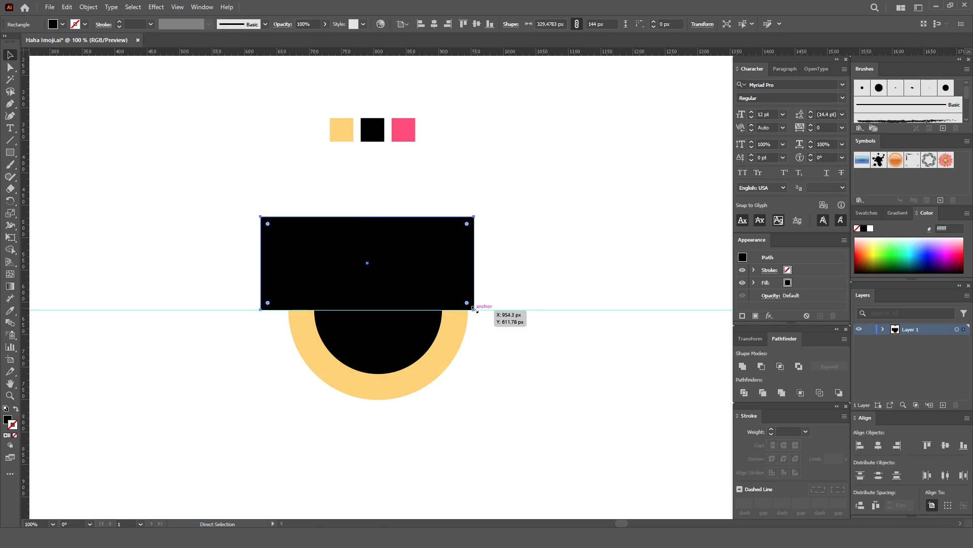
key(ctrl+y)
click(525, 239)
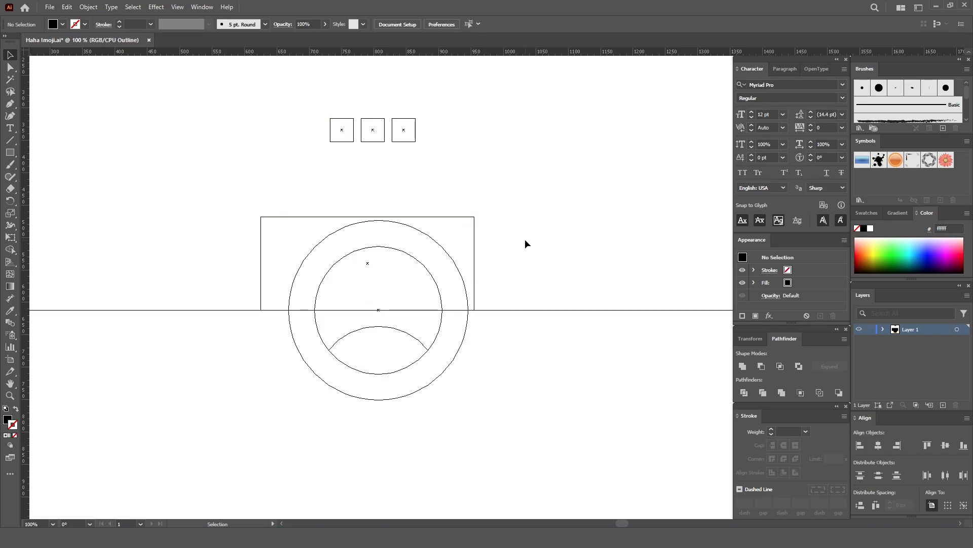
key(ctrl+y)
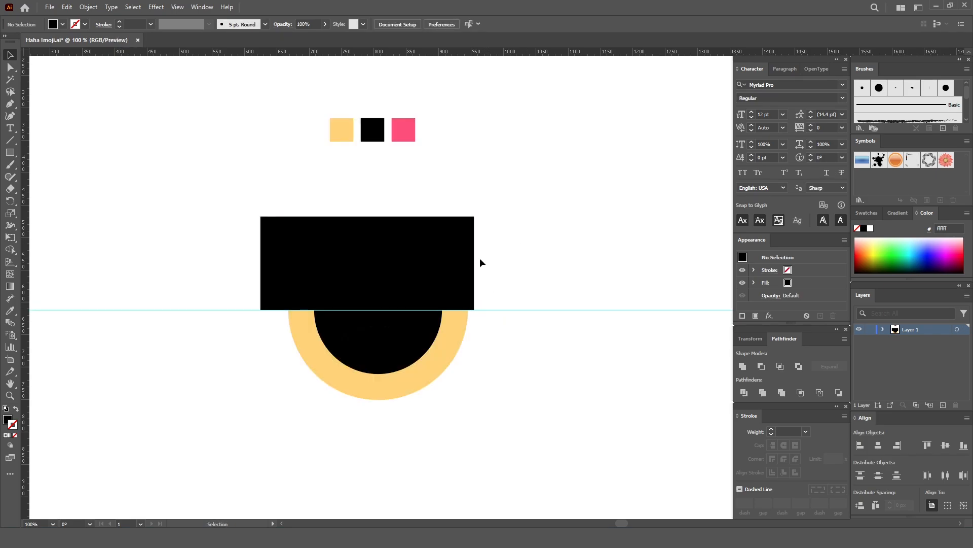
- Subtract the rectangle from the upper black mouth piece with Pathfinder Minus Front, leaving a flat top edge along the guide
click(442, 254)
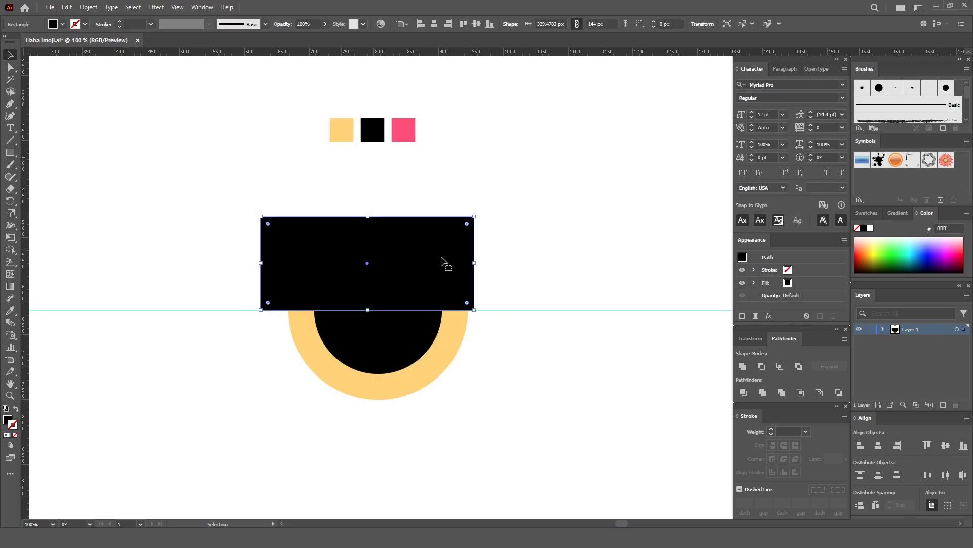
shift+click(434, 322)
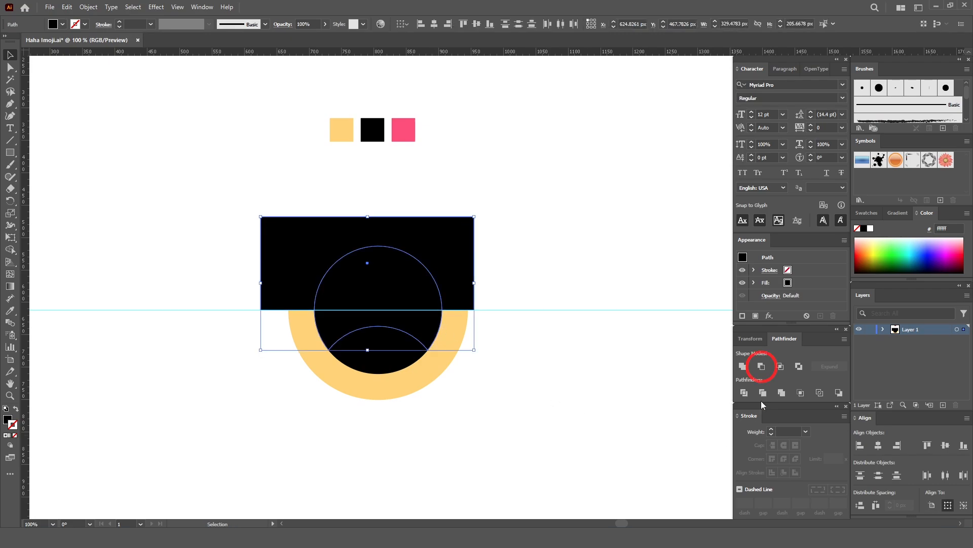
click(761, 366)
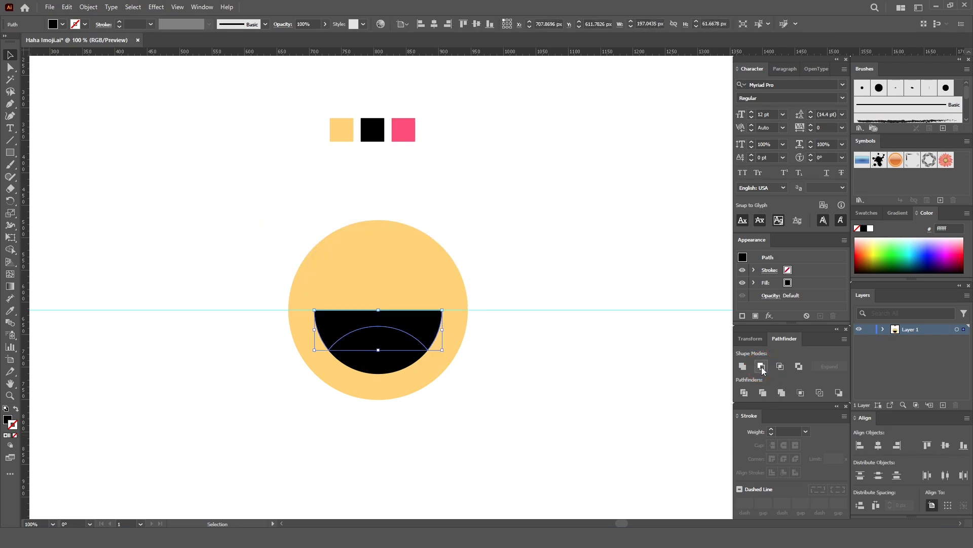
click(506, 241)
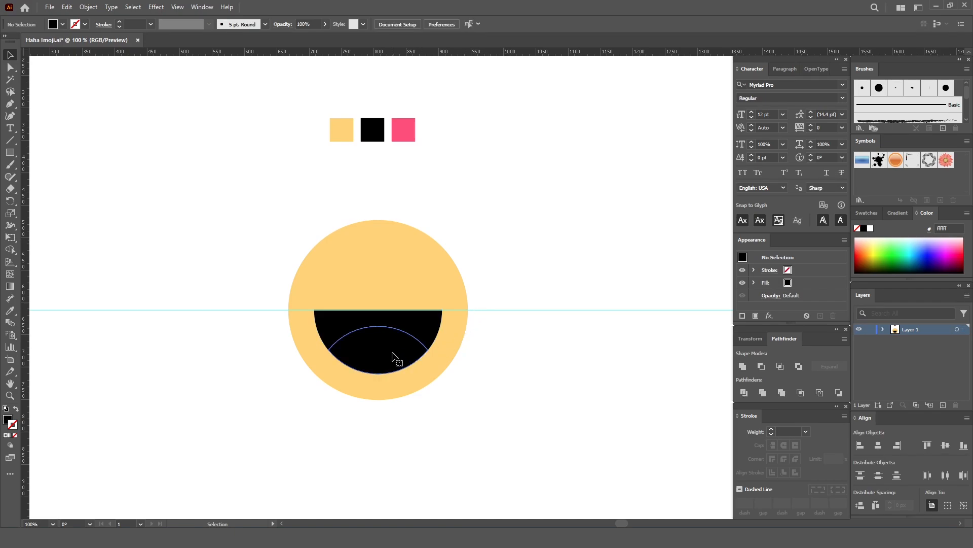
- Recolor the lower lens-shaped mouth piece with the Eyedropper, sampling the pink swatch, to form the tongue
click(393, 355)
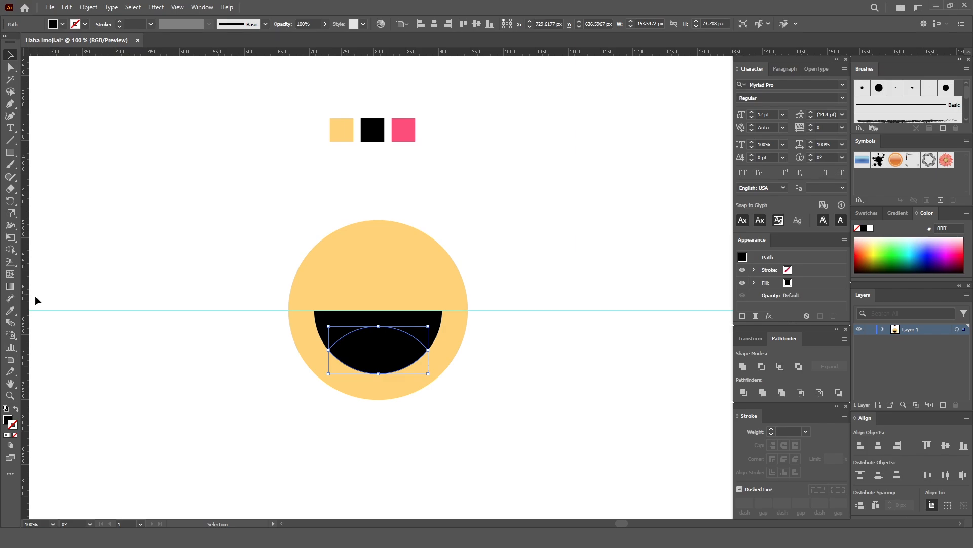
key(i)
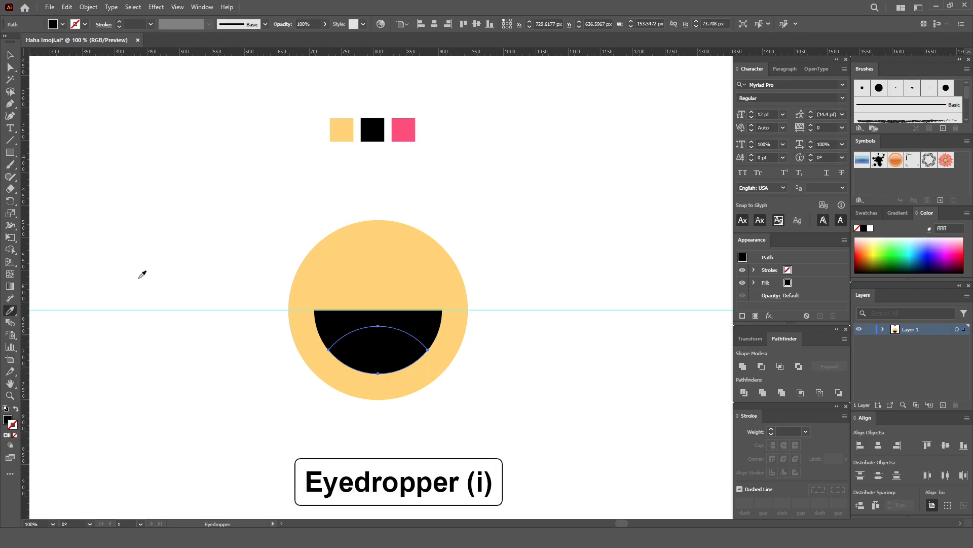
click(403, 133)
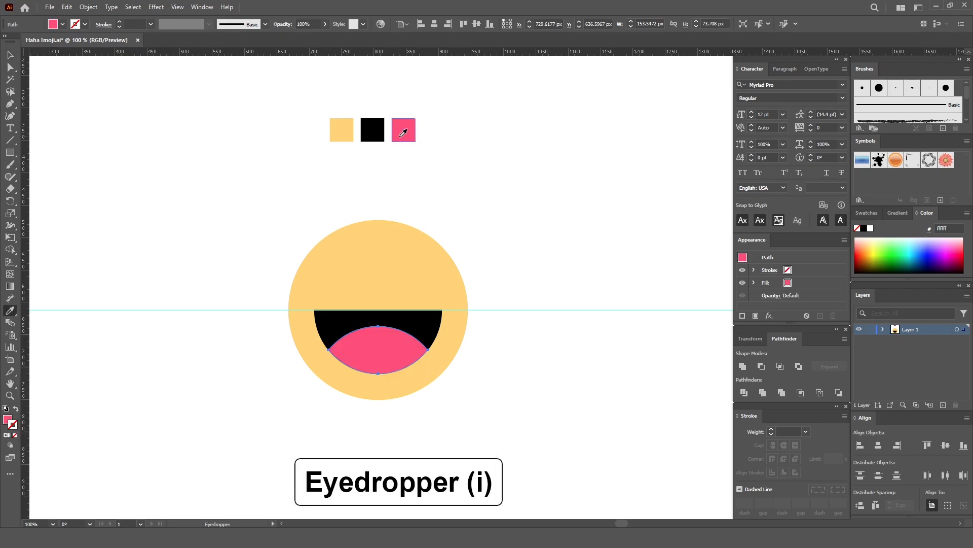
key(v)
click(523, 189)
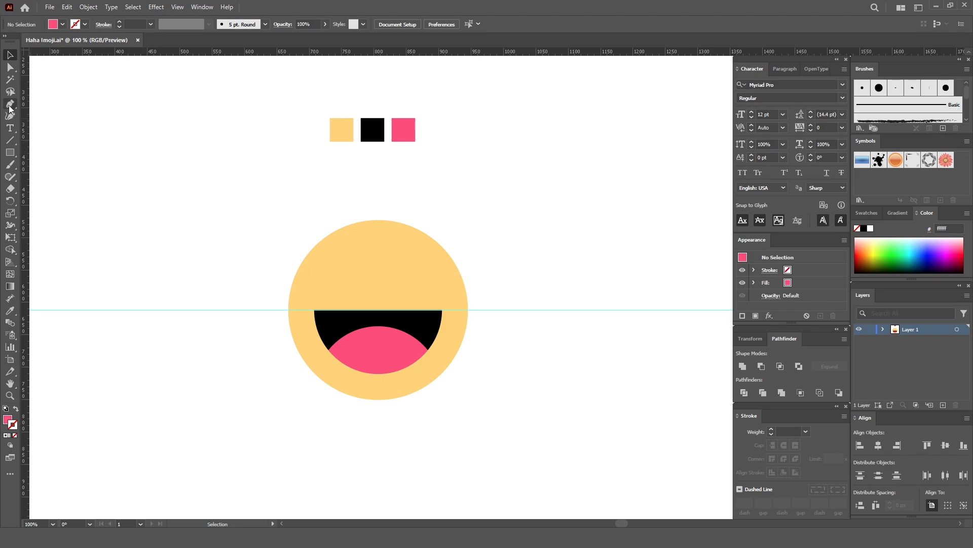
- Draw an open, right-pointing chevron about 43 × 42 px with the Pen tool in the empty area above and left of the face
drag(9, 106, 53, 102)
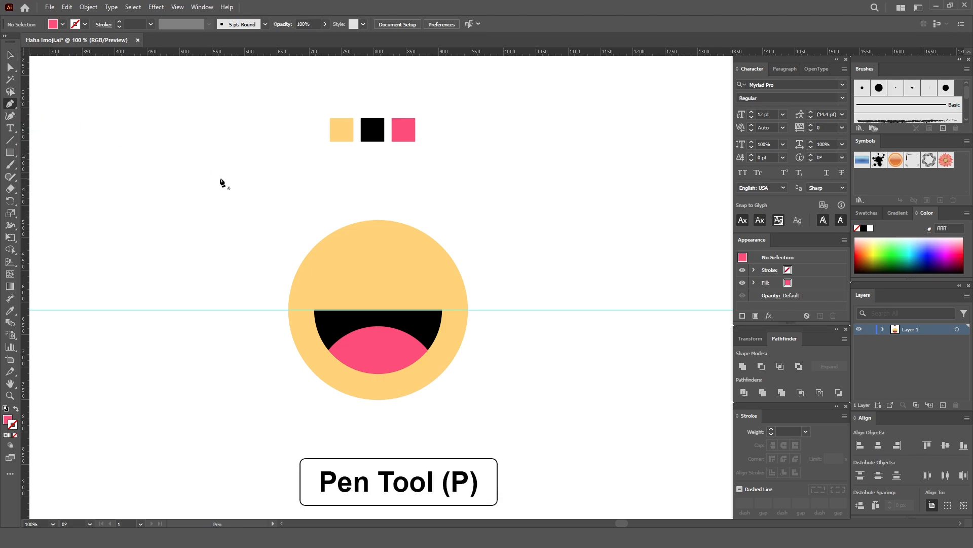
click(219, 172)
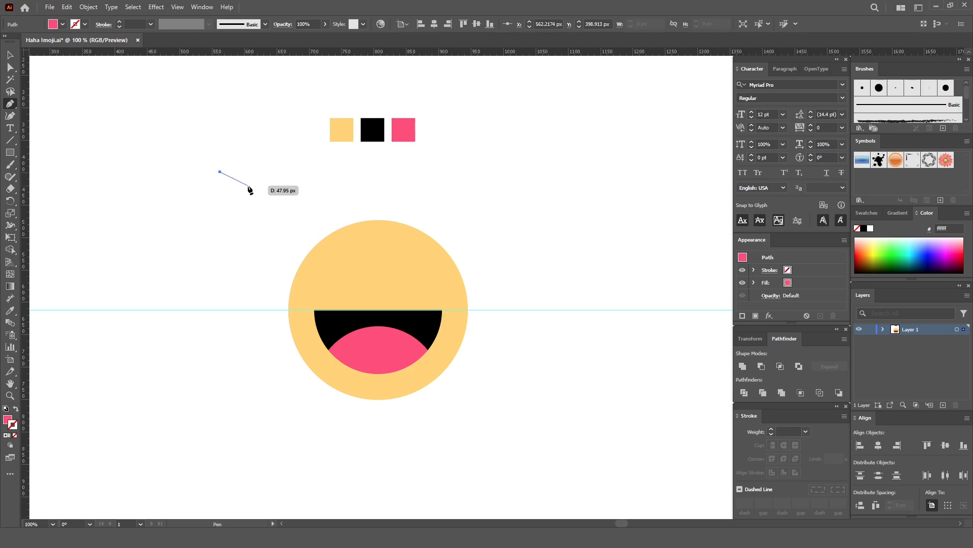
click(248, 185)
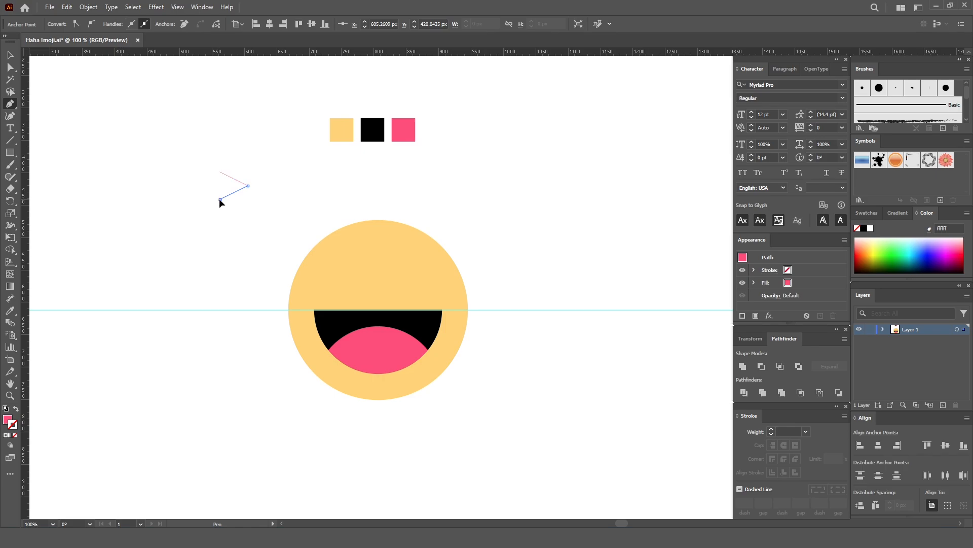
click(220, 198)
key(v)
click(254, 160)
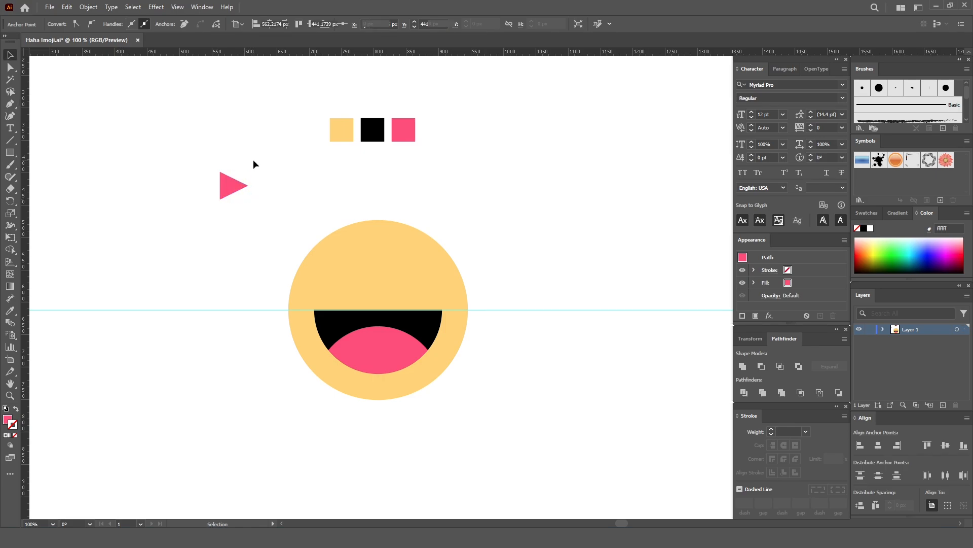
- Swap the chevron's fill and stroke, and set its stroke color to black (000000)
drag(250, 151, 221, 196)
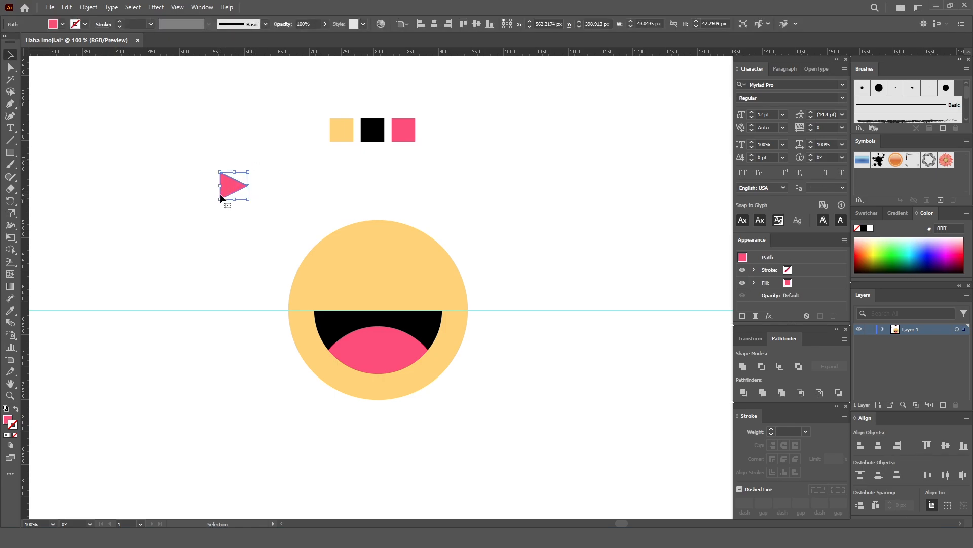
click(15, 410)
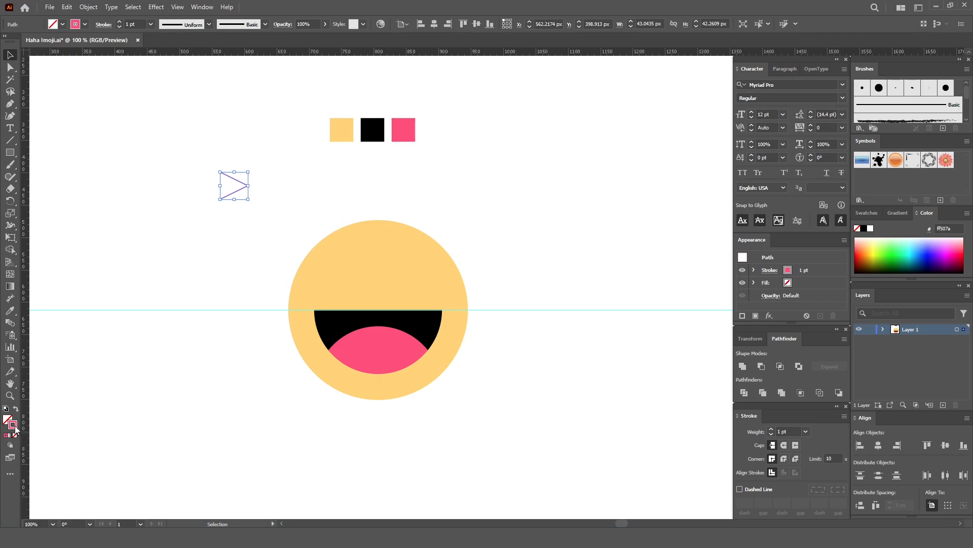
double_click(15, 427)
mouse_move(630, 108)
mouse_down()
mouse_move(519, 111)
mouse_move(493, 98)
mouse_up()
drag(527, 229, 612, 283)
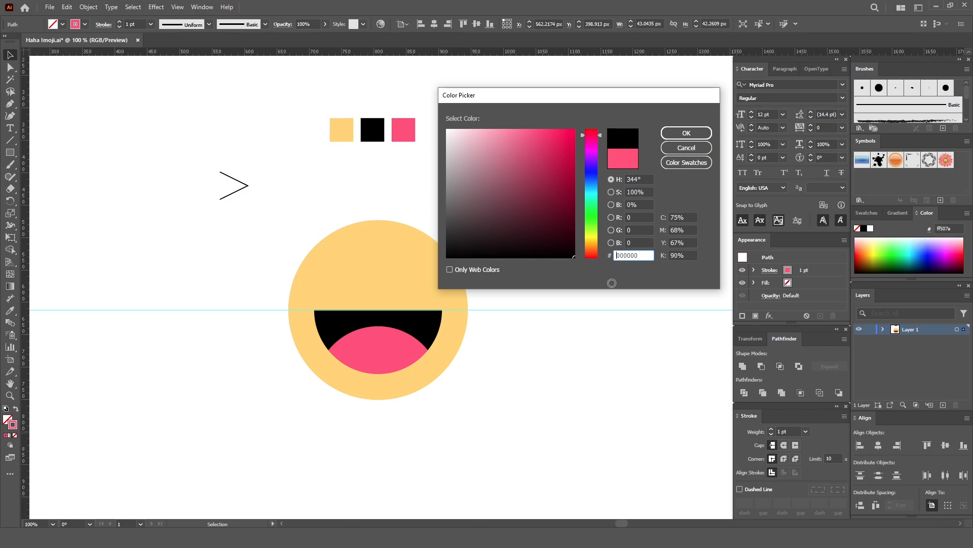
click(690, 133)
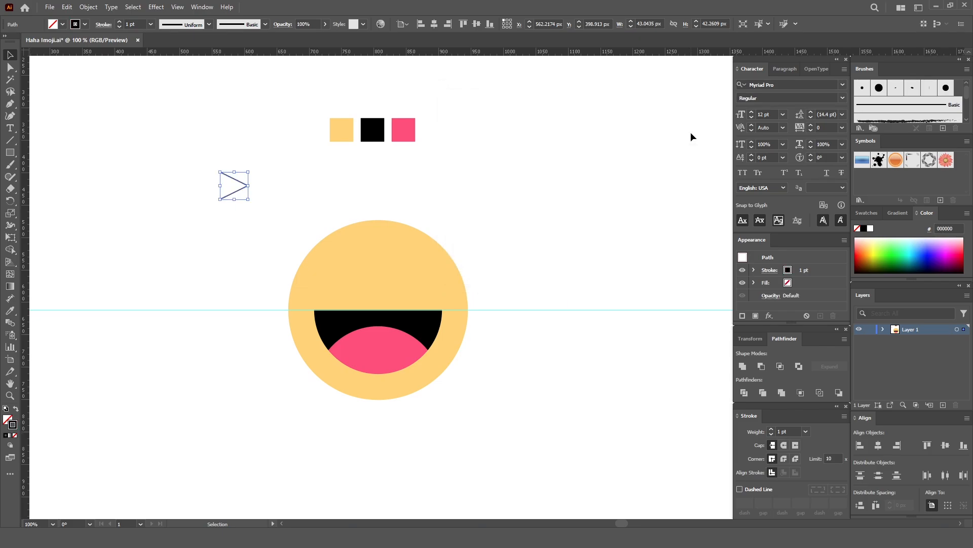
- Set the chevron's stroke weight to 8 pt with round caps
click(771, 429)
click(771, 429)
click(772, 428)
click(771, 429)
click(771, 429)
click(771, 429)
click(771, 429)
click(315, 200)
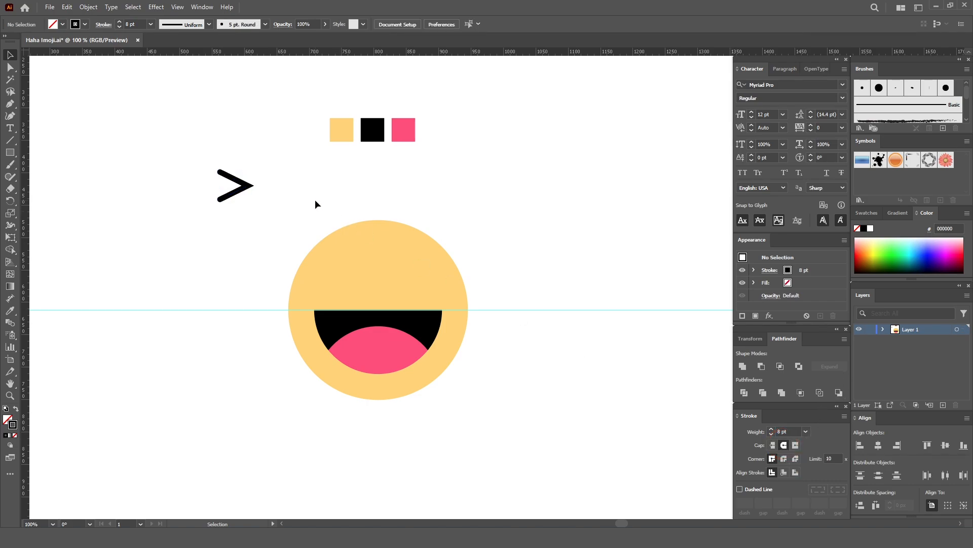
- Round the chevron's pointed tip with the Direct Selection tool, using a corner radius of about 0.52 px
key(ctrl+plus)
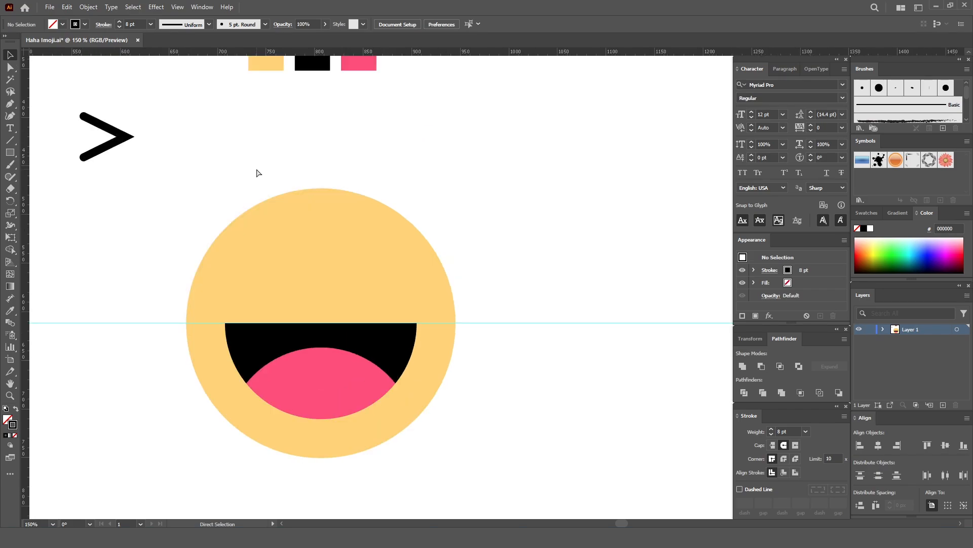
drag(217, 162, 299, 233)
click(222, 239)
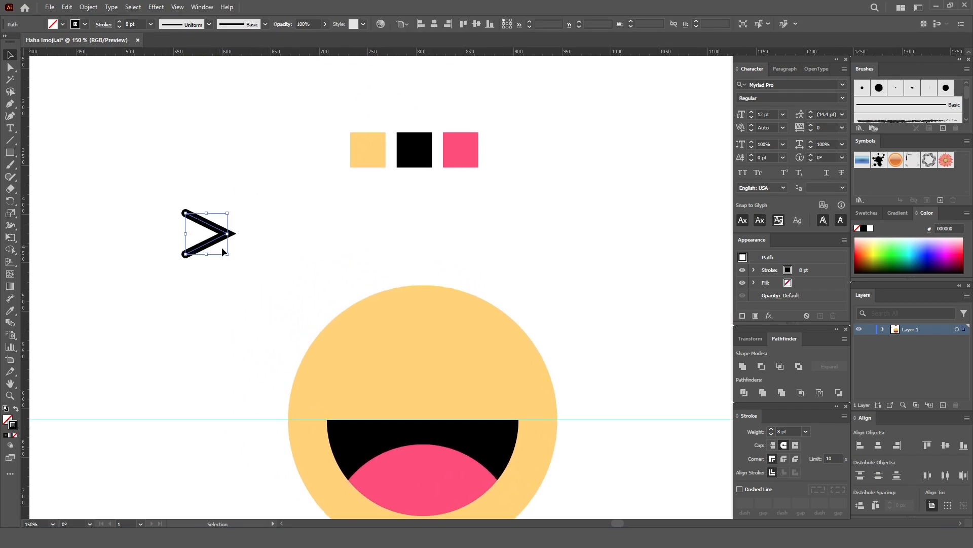
click(10, 67)
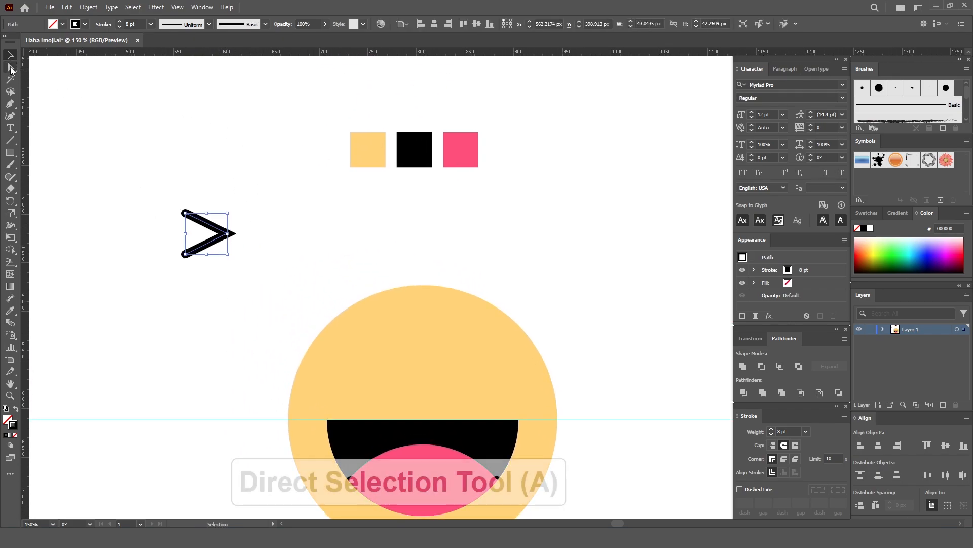
click(10, 68)
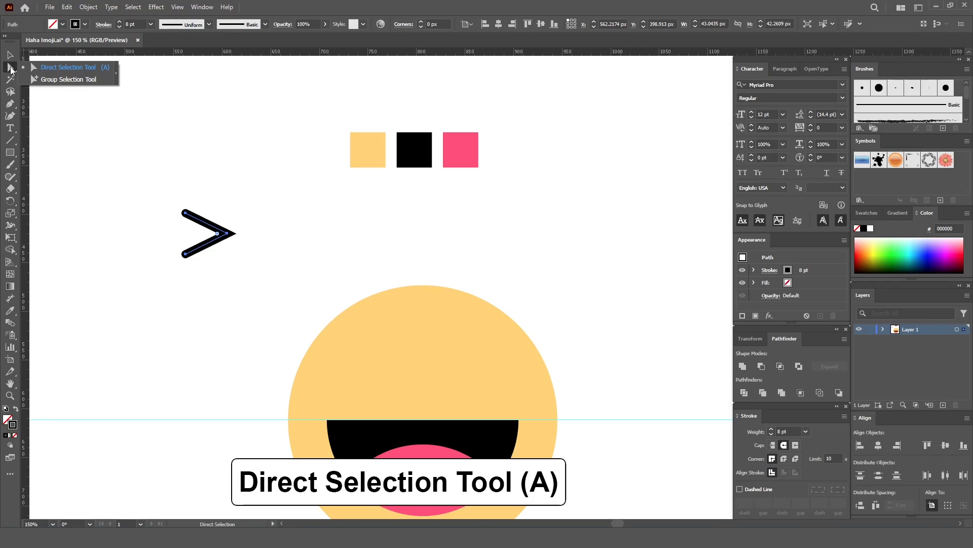
click(81, 69)
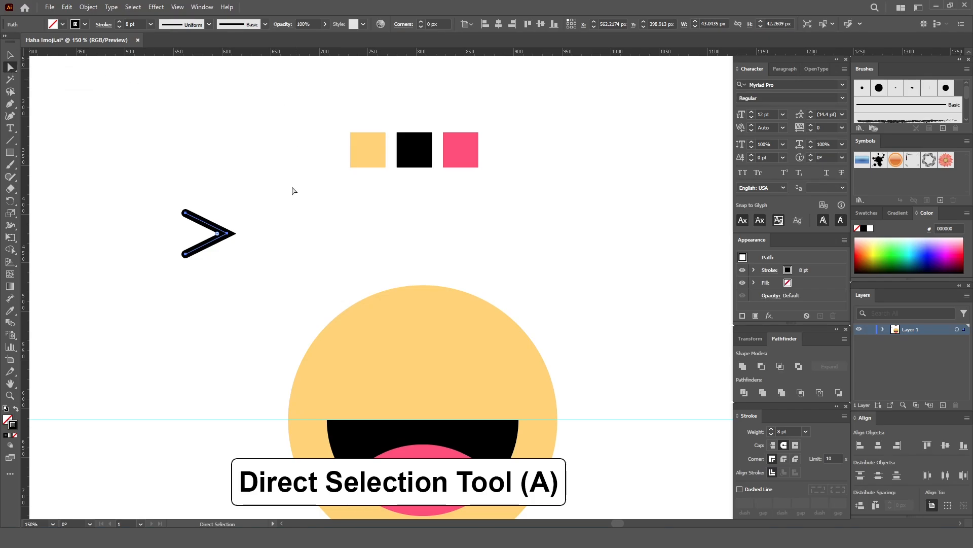
drag(255, 216, 218, 246)
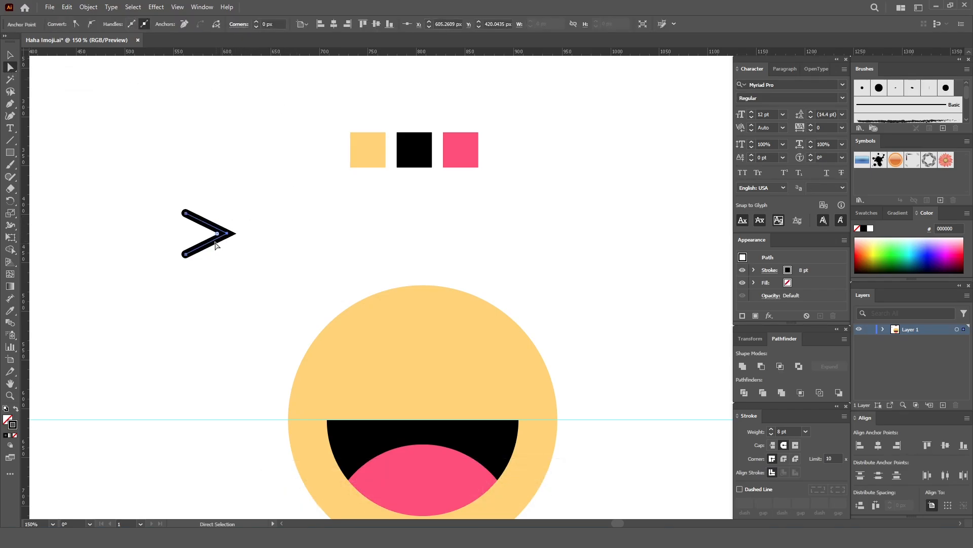
key(ctrl+plus)
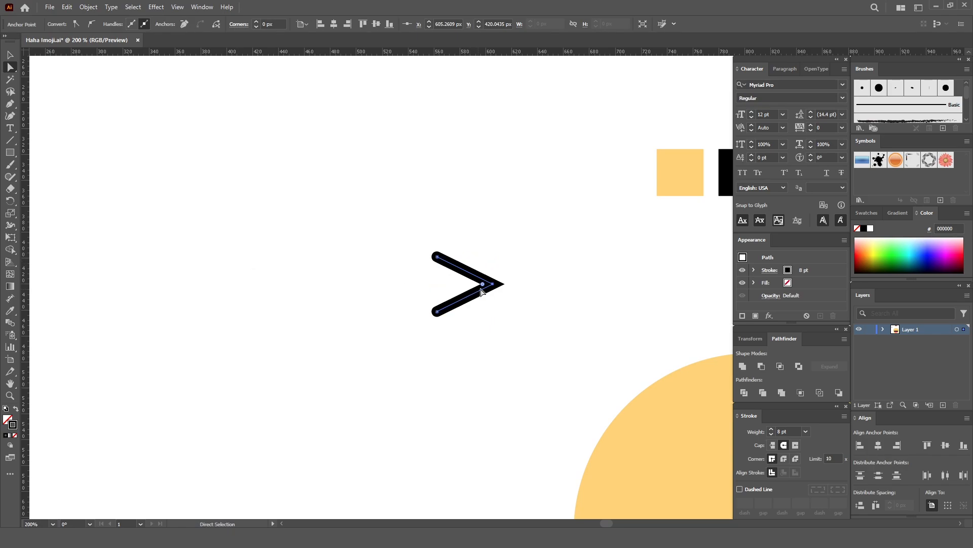
key(space)
drag(547, 277, 534, 278)
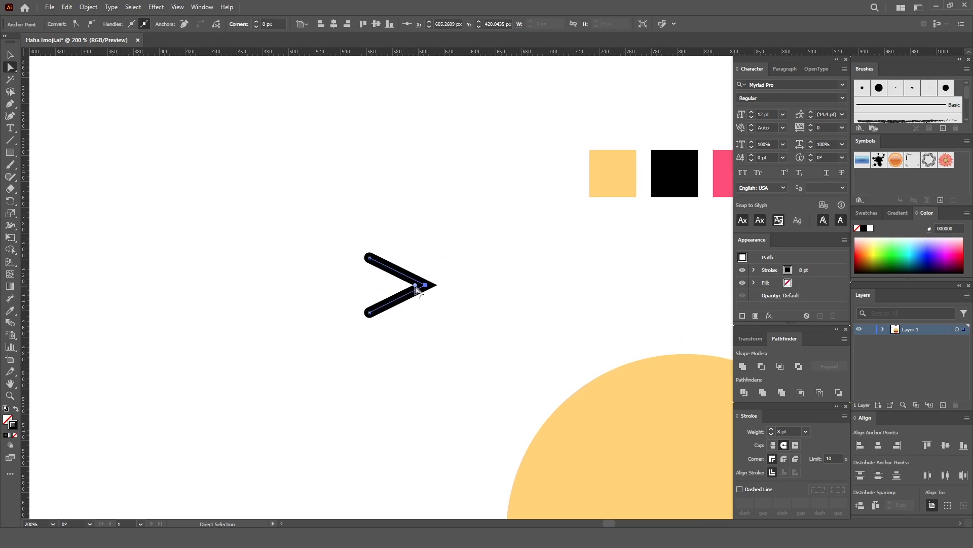
drag(415, 285, 424, 288)
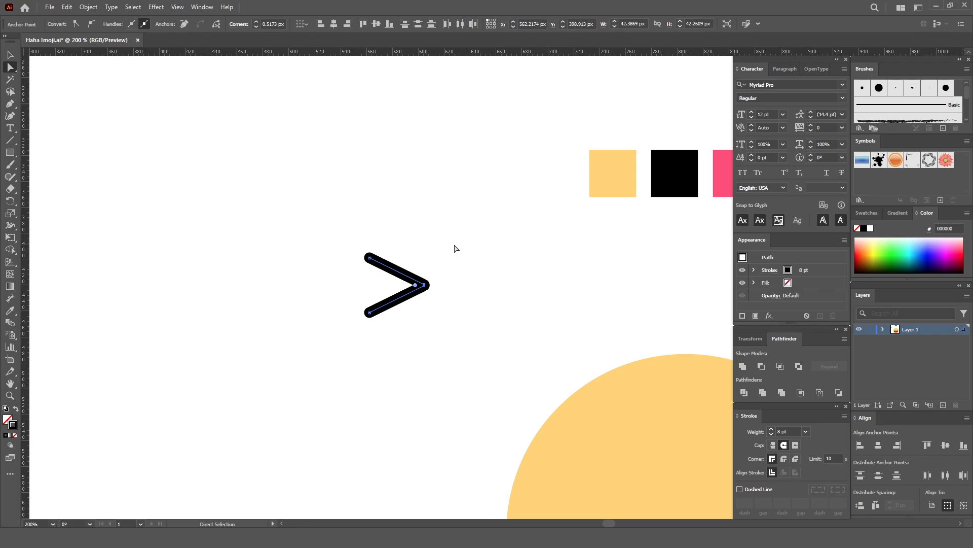
key(v)
click(486, 248)
drag(507, 325, 411, 263)
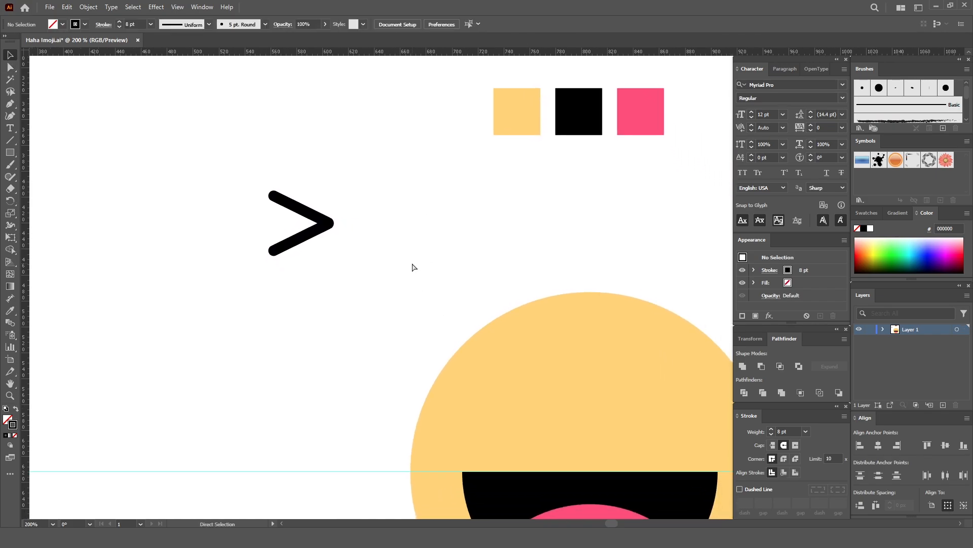
- Move the black chevron onto the upper-left area of the yellow face, above the mouth, as the left eye
alt+scroll(412, 267, down, 3)
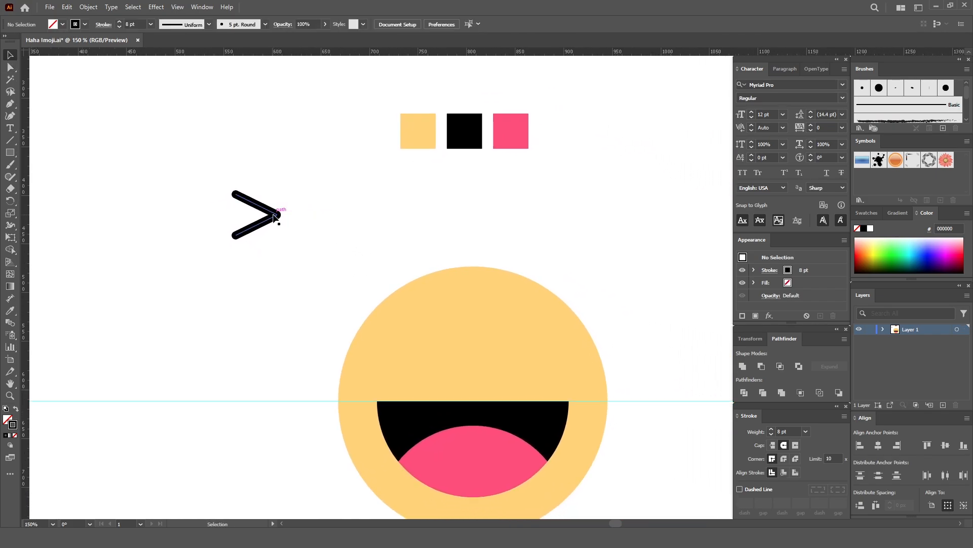
drag(274, 217, 437, 344)
scroll(507, 284, down, 4)
scroll(483, 280, right, 2)
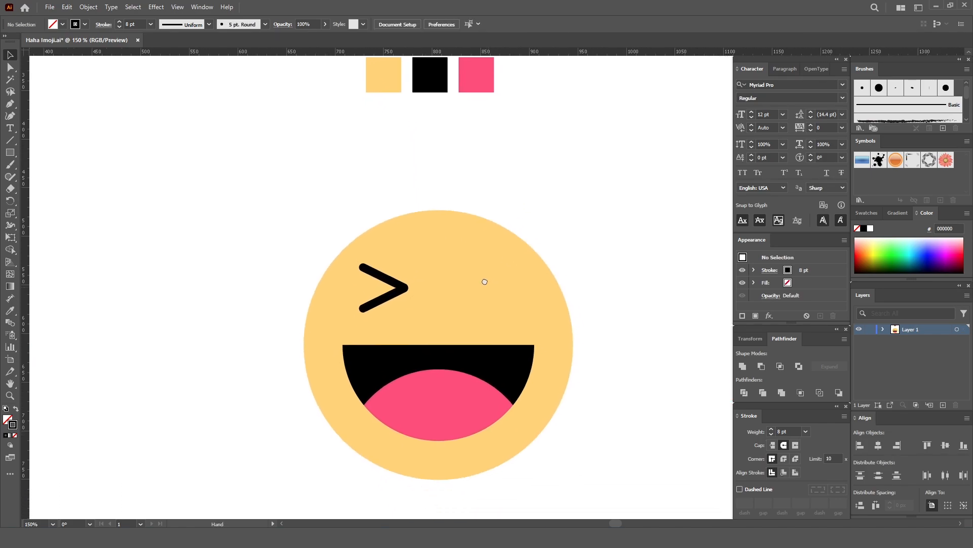
- Place a vertical guide through the center of the face circle, using Outline view to align it
click(428, 278)
key(ctrl+y)
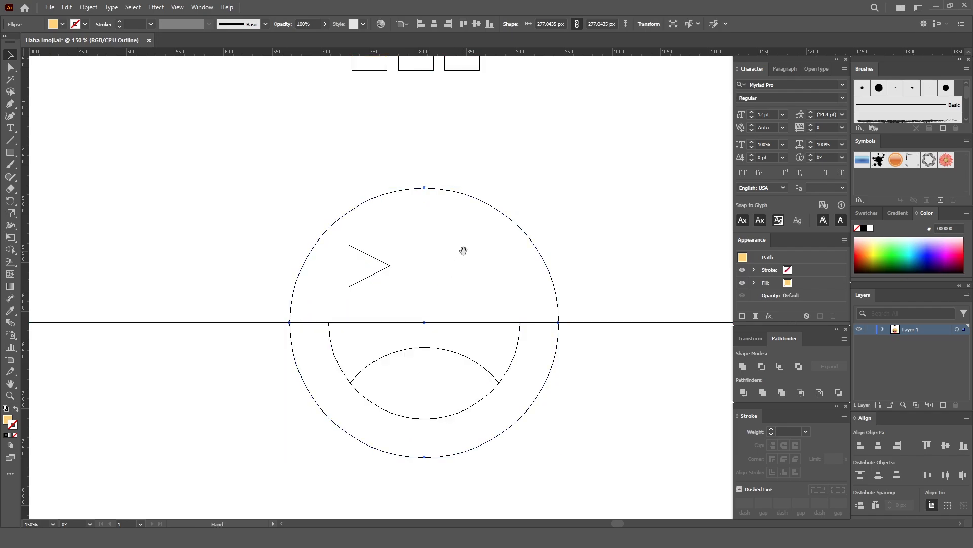
scroll(432, 250, right, 1)
drag(24, 322, 394, 320)
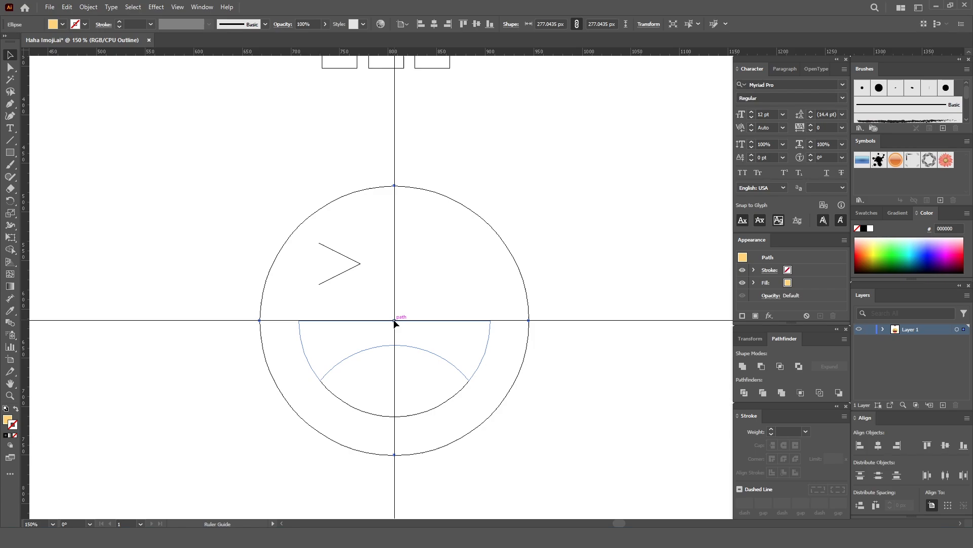
click(496, 158)
key(ctrl+y)
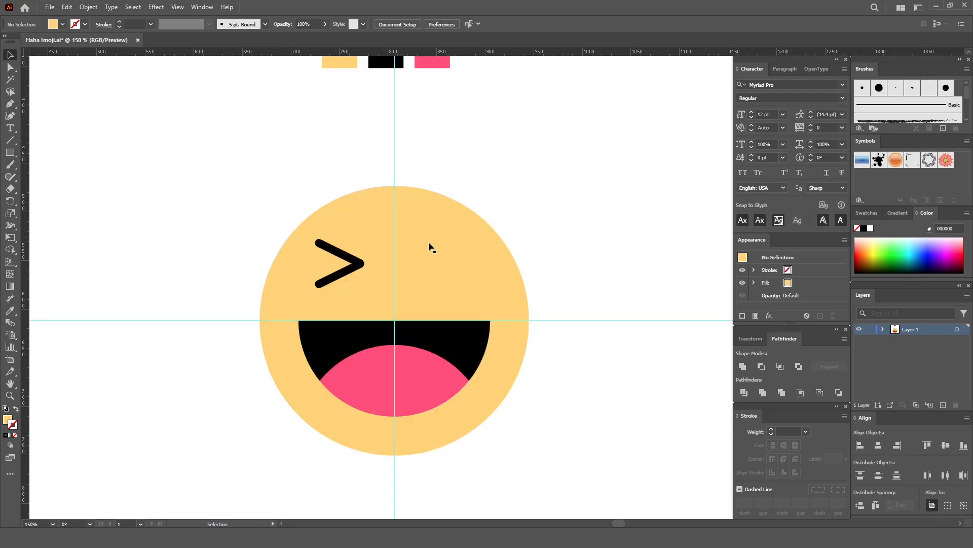
- Create a mirrored copy of the chevron eye with the Reflect tool, across the vertical axis at the center guide
click(359, 264)
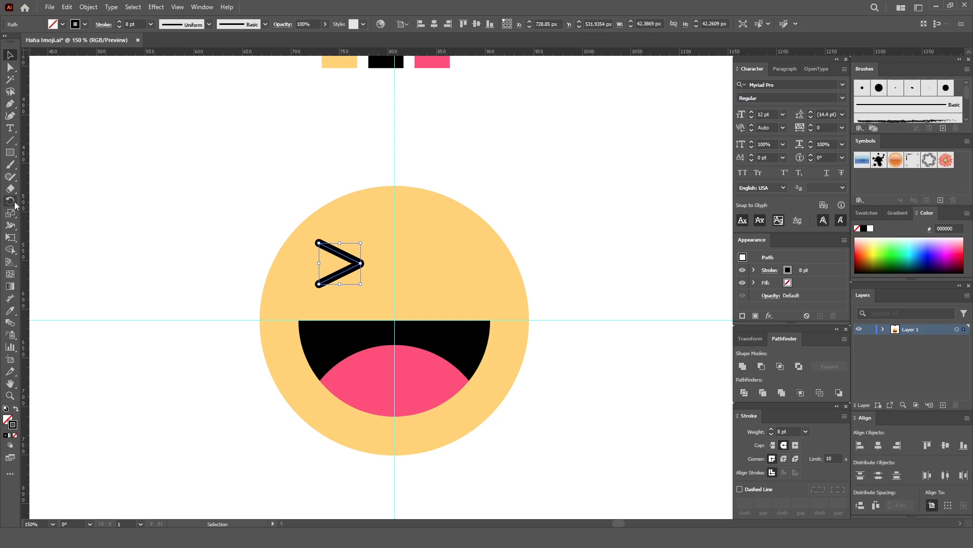
drag(10, 200, 55, 218)
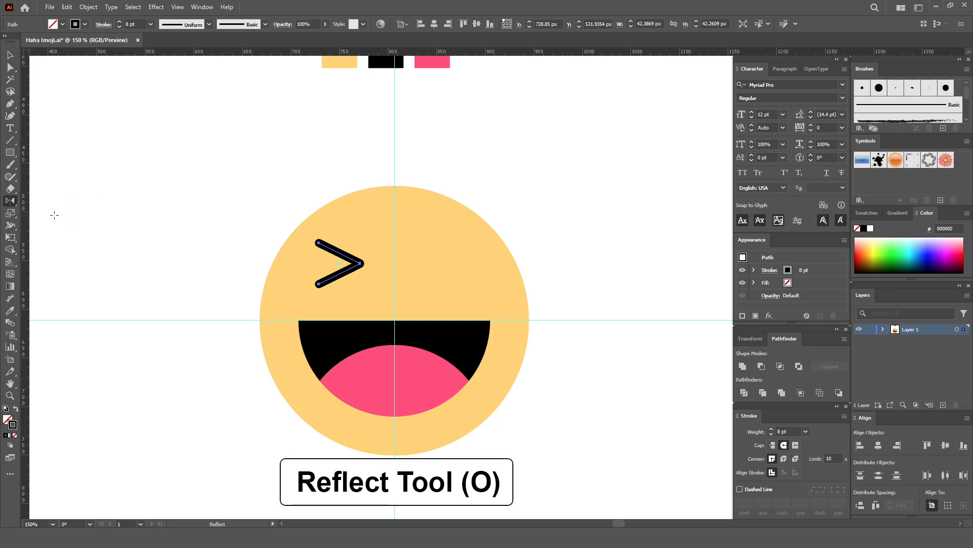
alt+click(395, 262)
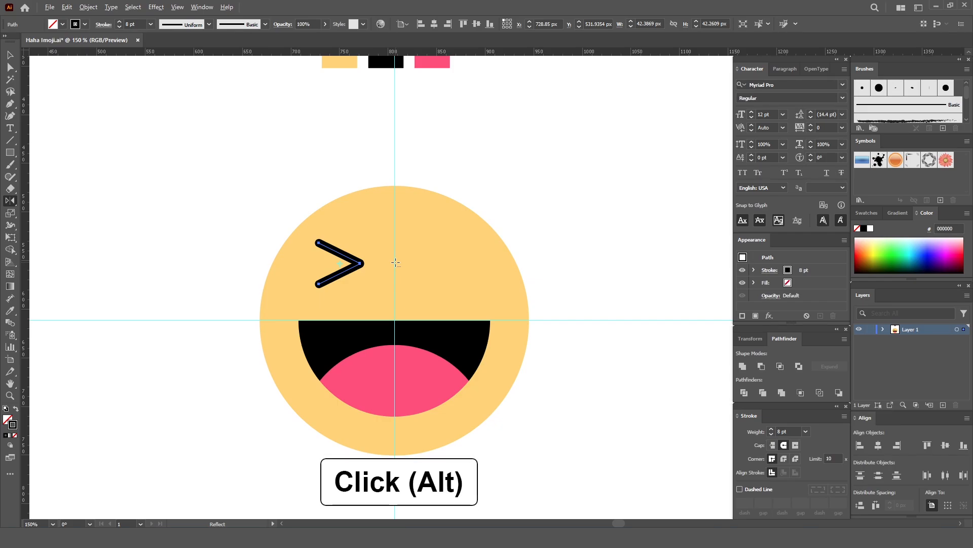
drag(471, 177, 611, 89)
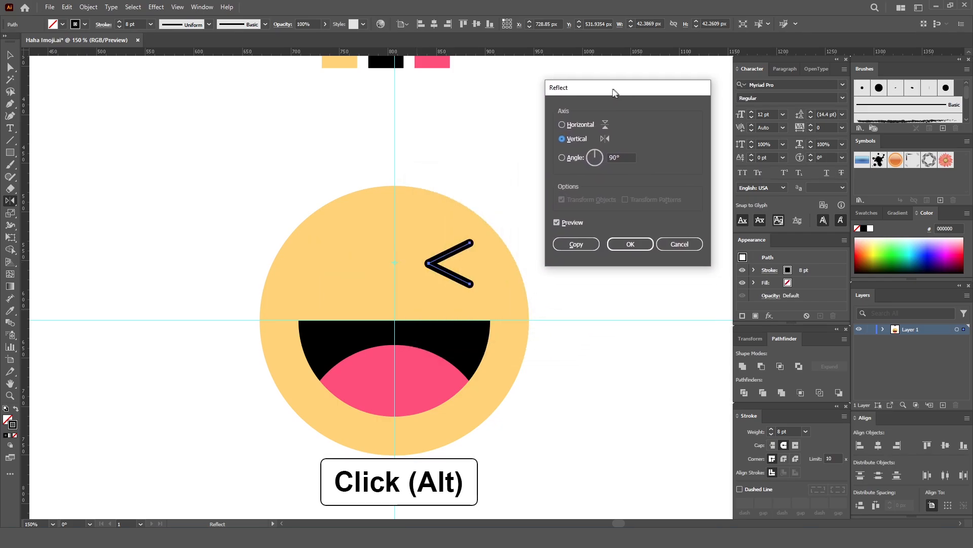
click(554, 222)
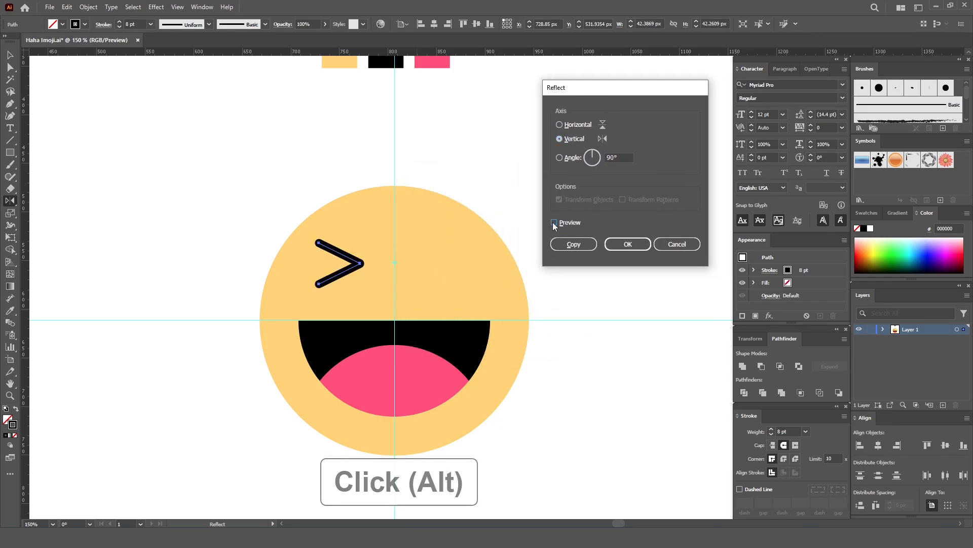
click(555, 222)
click(575, 244)
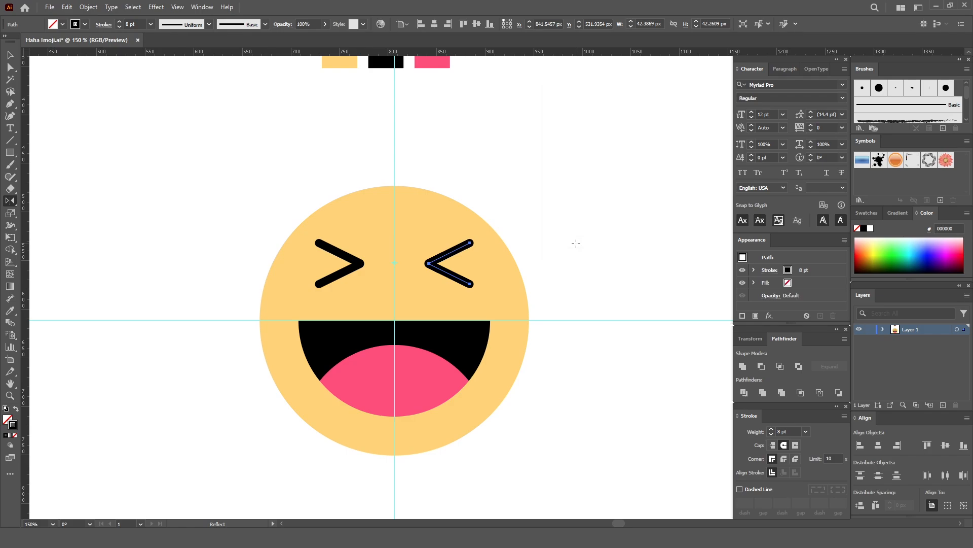
key(v)
click(553, 236)
- Change the face circle's fill to a lighter yellow, ffeb76
key(space)
drag(541, 246, 545, 246)
key(ctrl+minus)
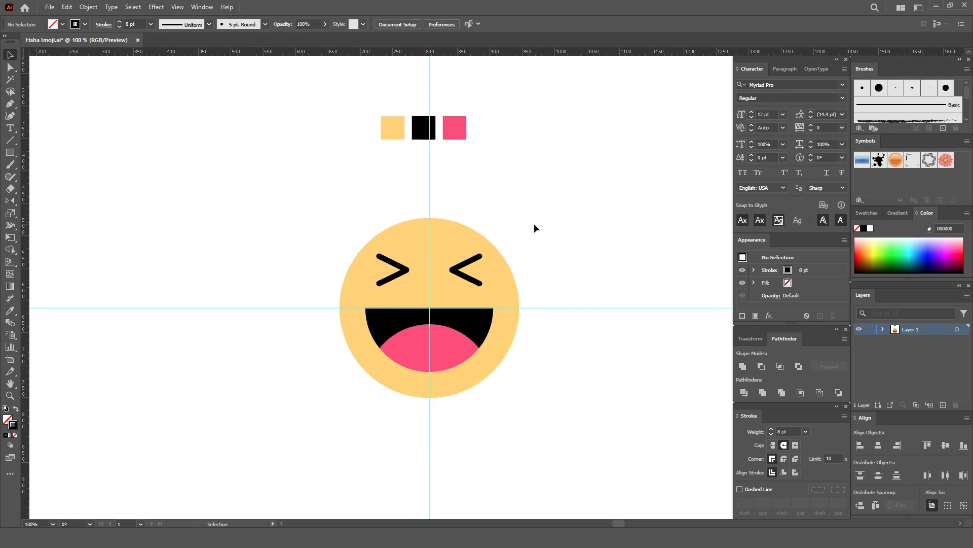
click(432, 250)
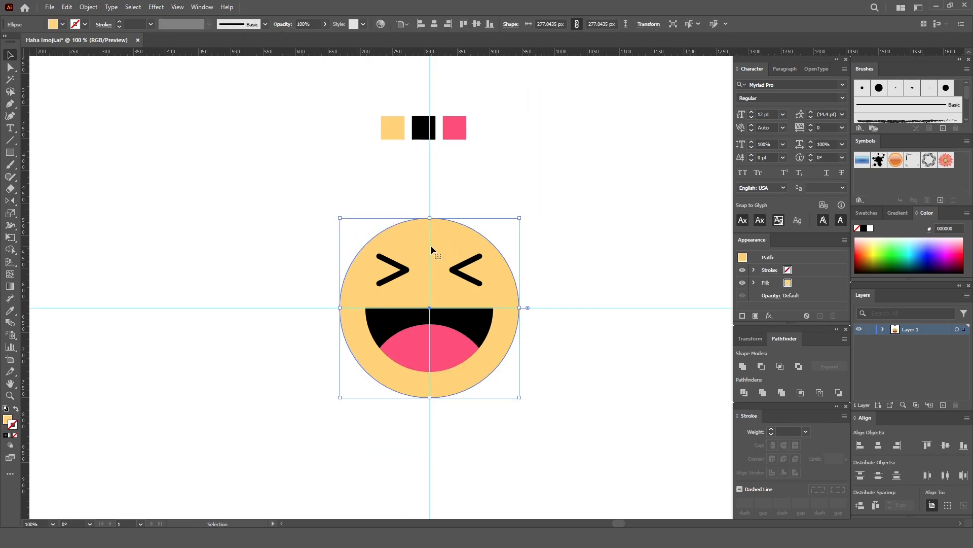
double_click(9, 420)
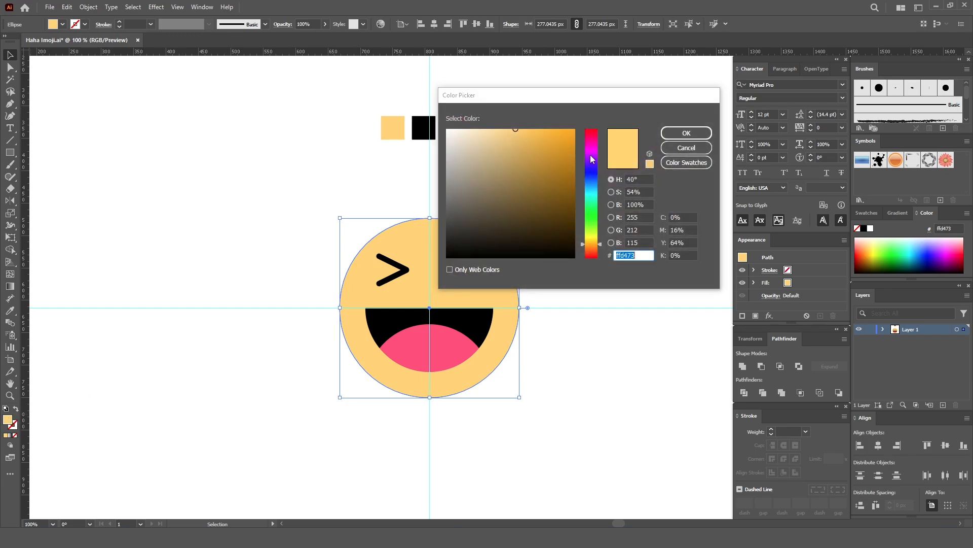
drag(576, 94, 603, 76)
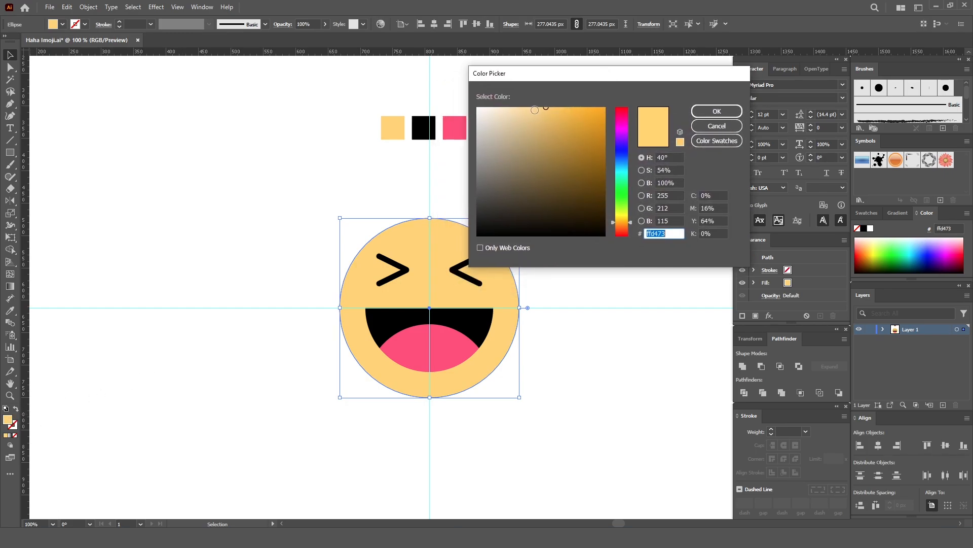
mouse_move(543, 107)
mouse_down()
mouse_move(535, 100)
mouse_move(551, 95)
mouse_up()
click(547, 114)
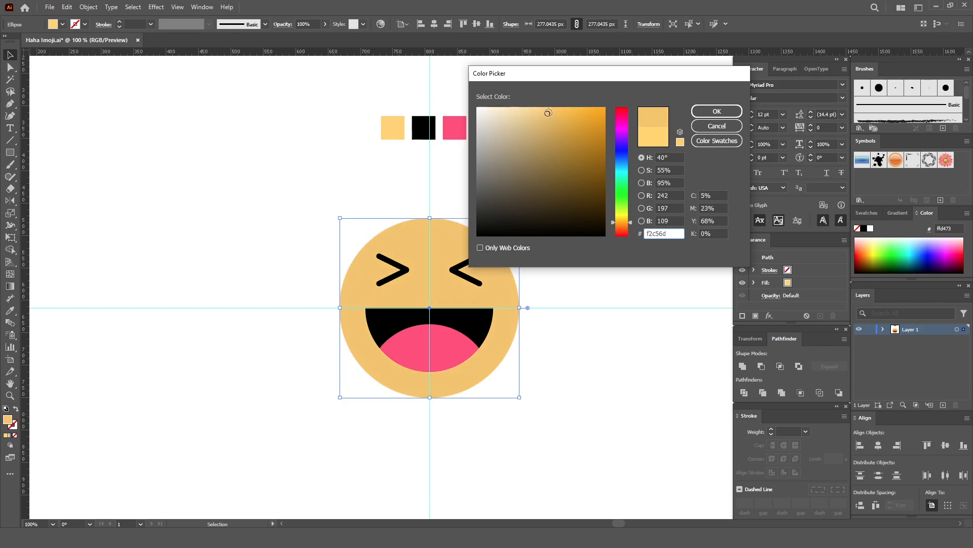
drag(630, 223, 631, 219)
drag(548, 113, 547, 99)
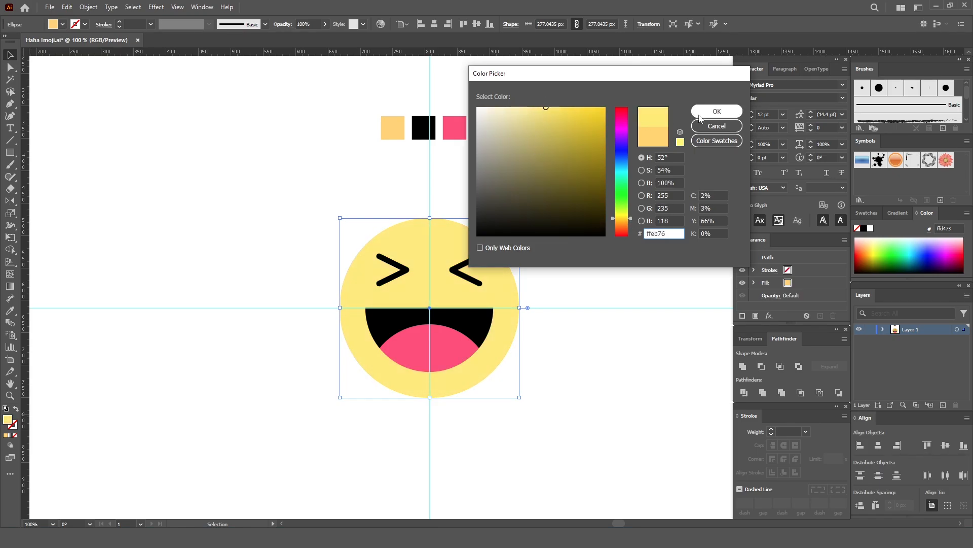
click(717, 111)
click(626, 178)
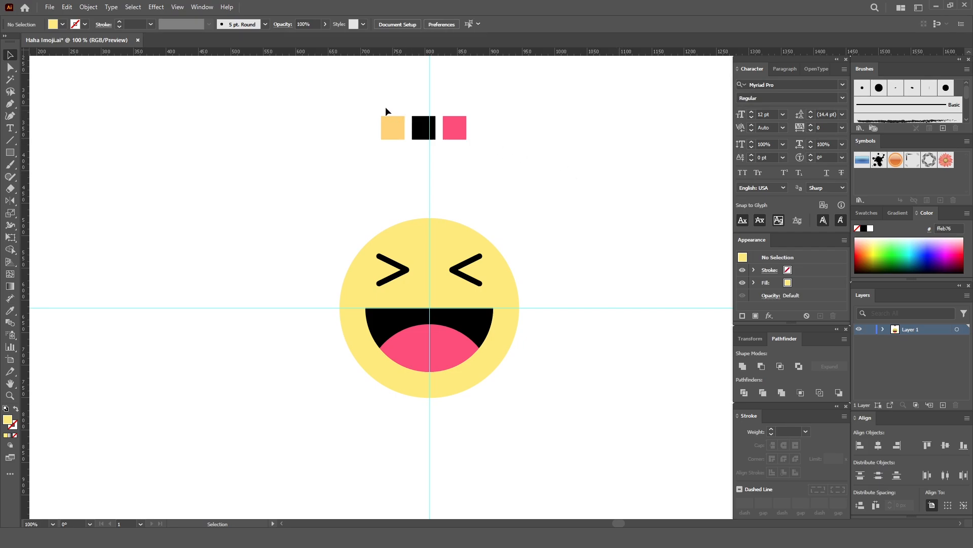
- Delete the three color sample squares above the face and clear all guides
drag(355, 93, 506, 150)
key(Delete)
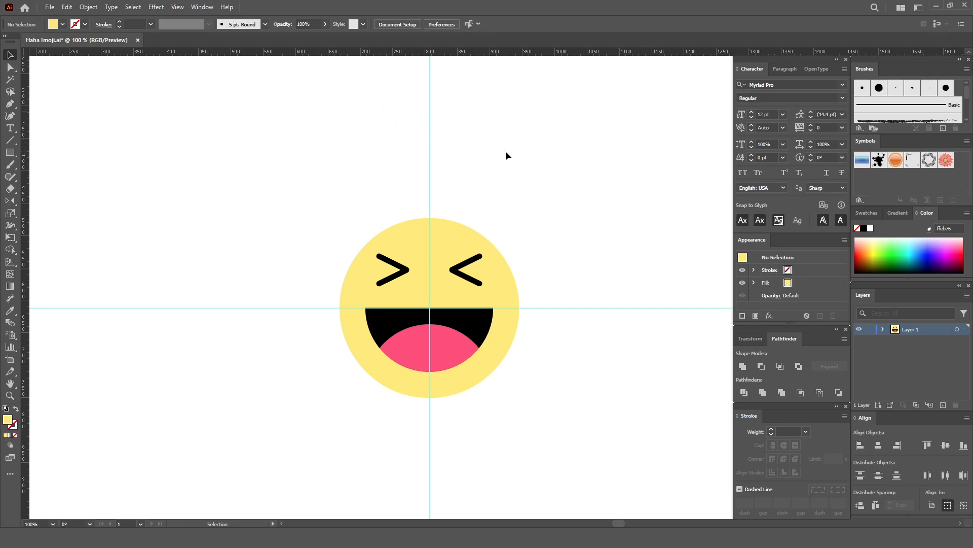
click(177, 6)
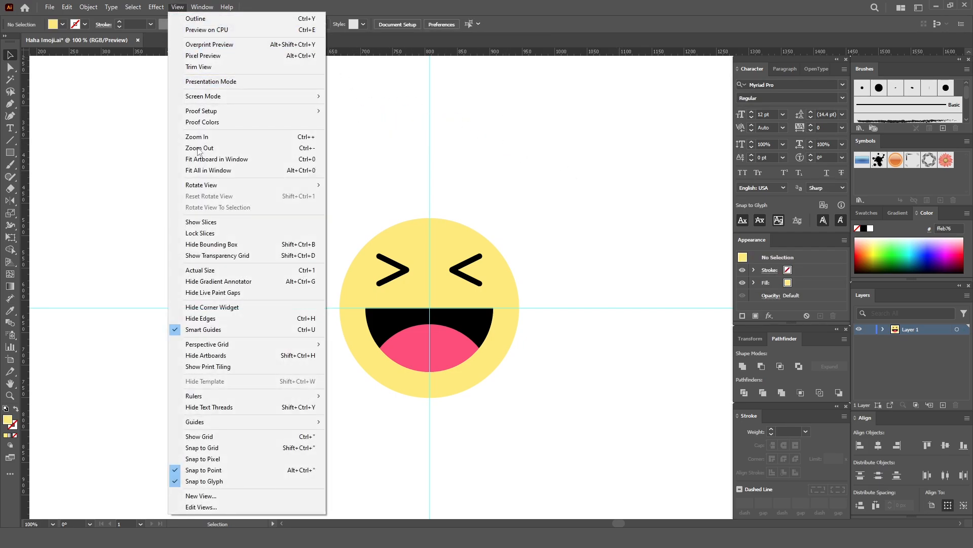
mouse_move(220, 420)
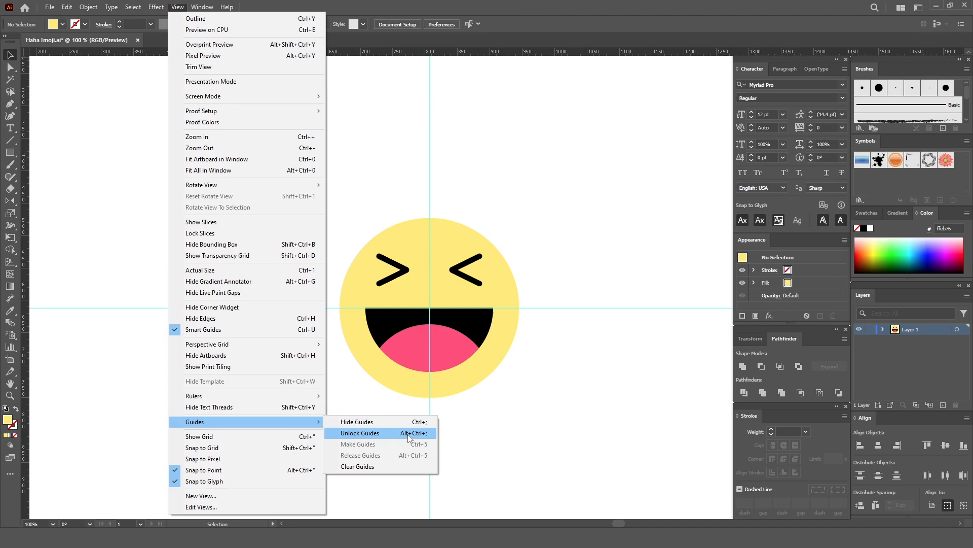
click(405, 461)
- Hide all the panels and zoom in to 150% to view the finished emoji
key(space)
key(Tab)
key(ctrl+=)
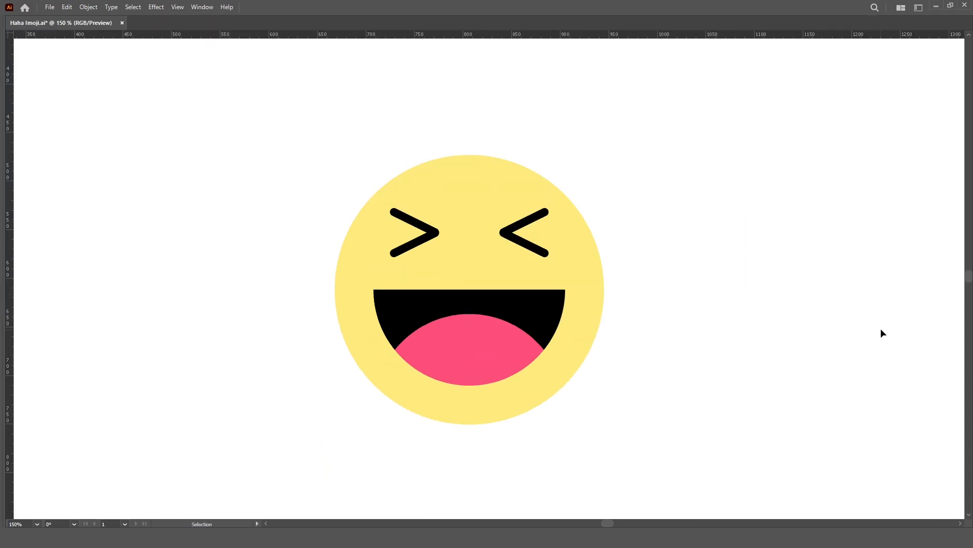